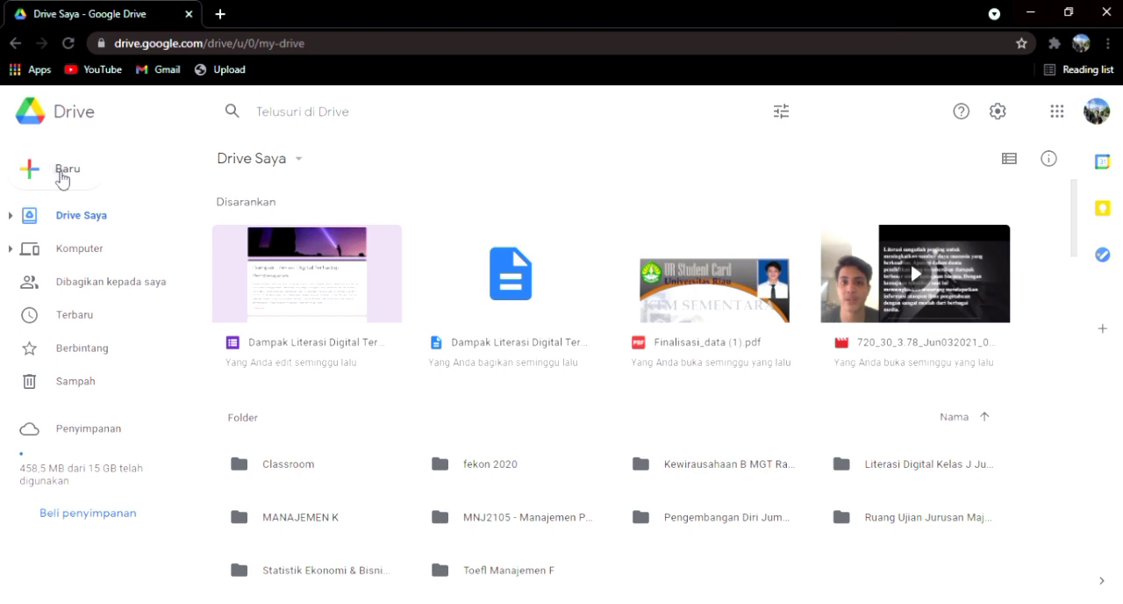
Step: Create a blank Google Forms form from Drive and look at its responses view before returning to the questions
click(62, 177)
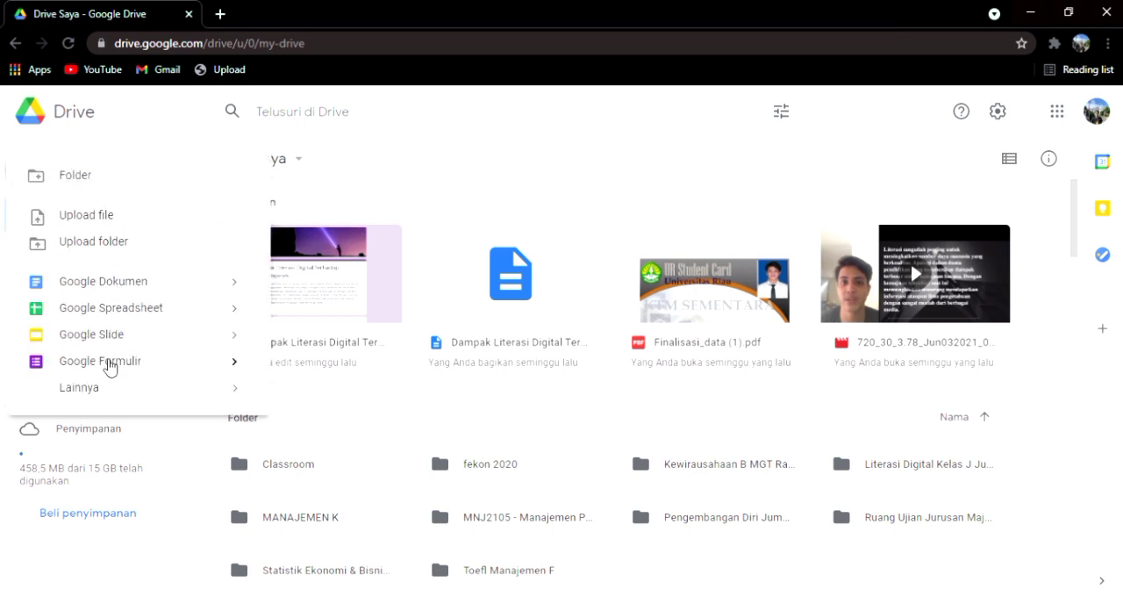
click(106, 363)
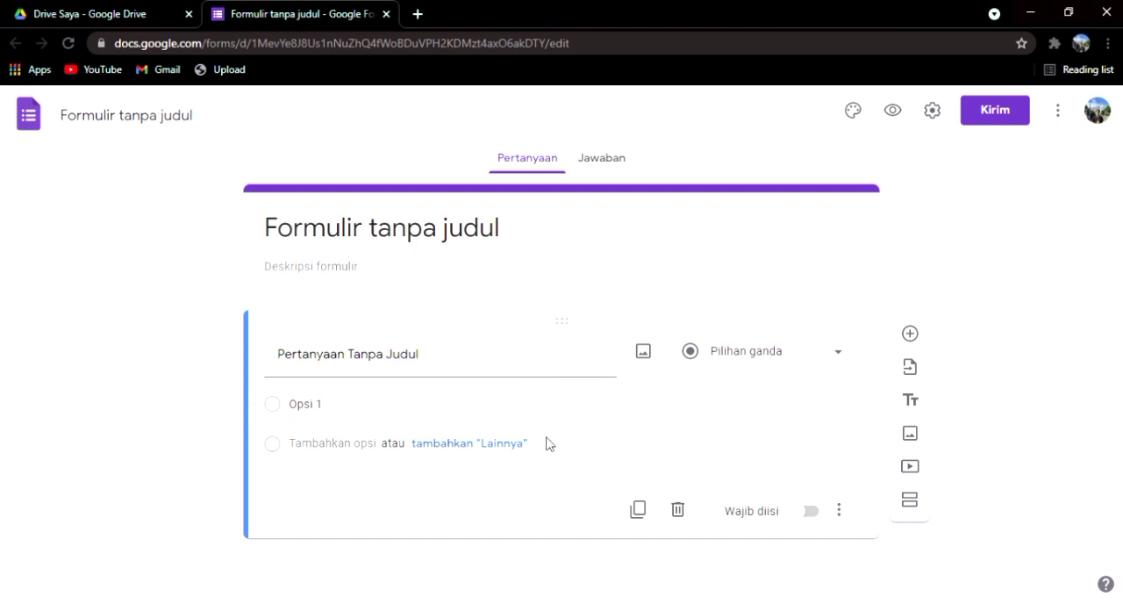
click(596, 170)
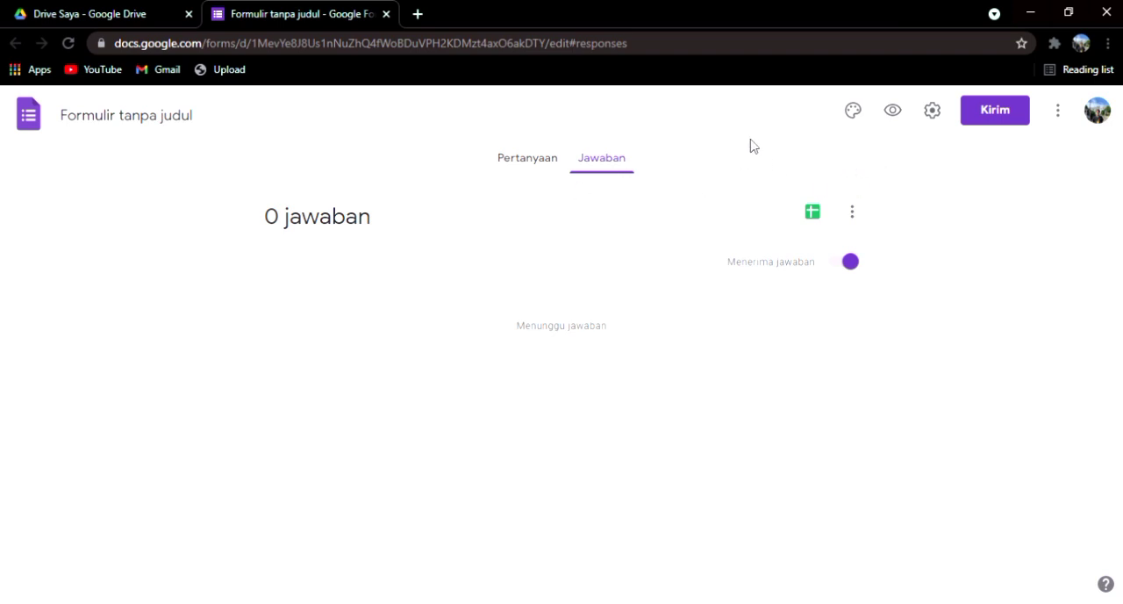
click(540, 159)
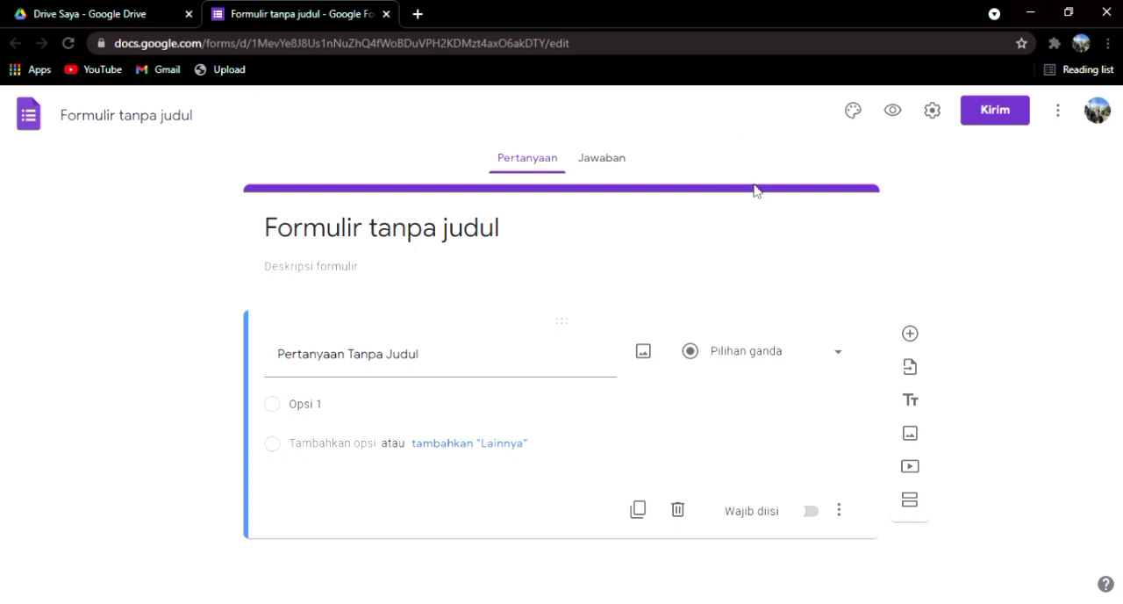
Step: Insert the theme photo of Earth seen from space as the form's header image
click(854, 112)
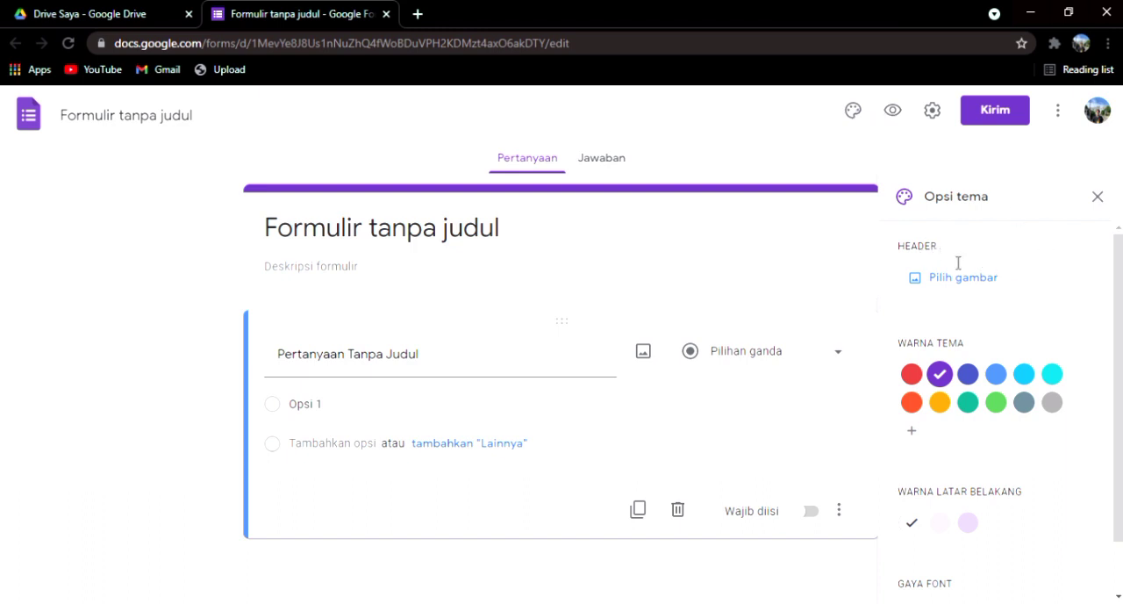
scroll(960, 289, down, 1)
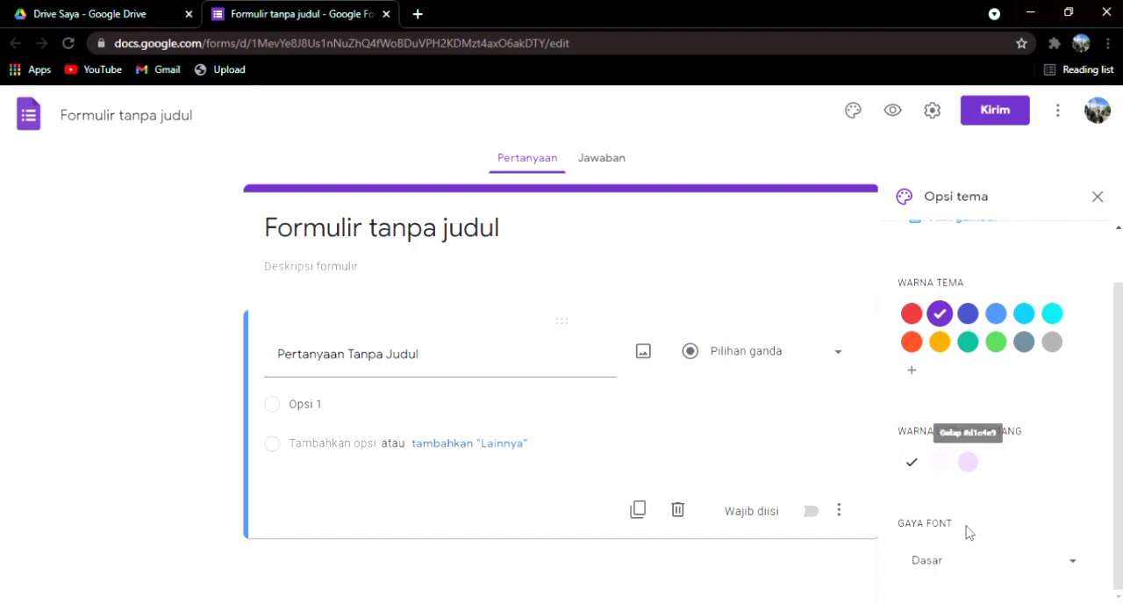
scroll(950, 265, up, 1)
click(955, 275)
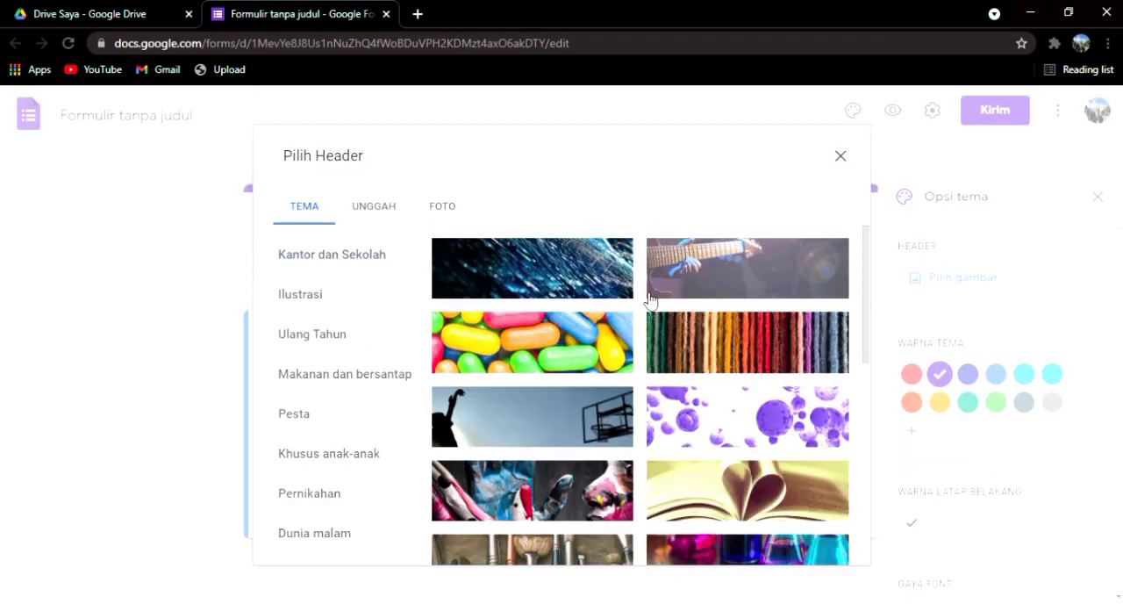
scroll(649, 333, down, 3)
scroll(645, 386, down, 10)
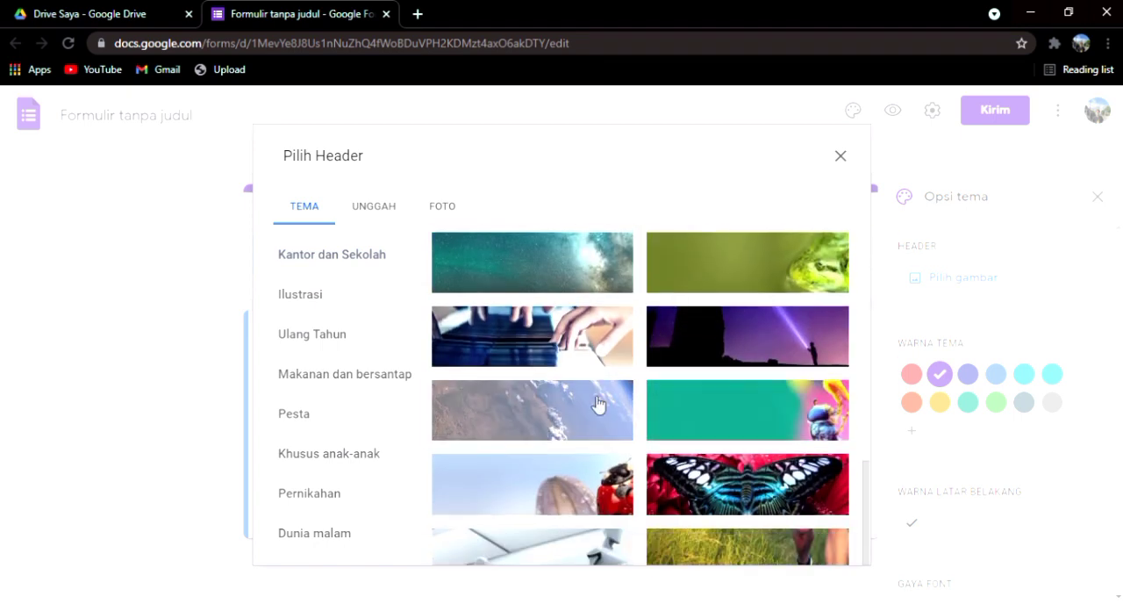
click(597, 404)
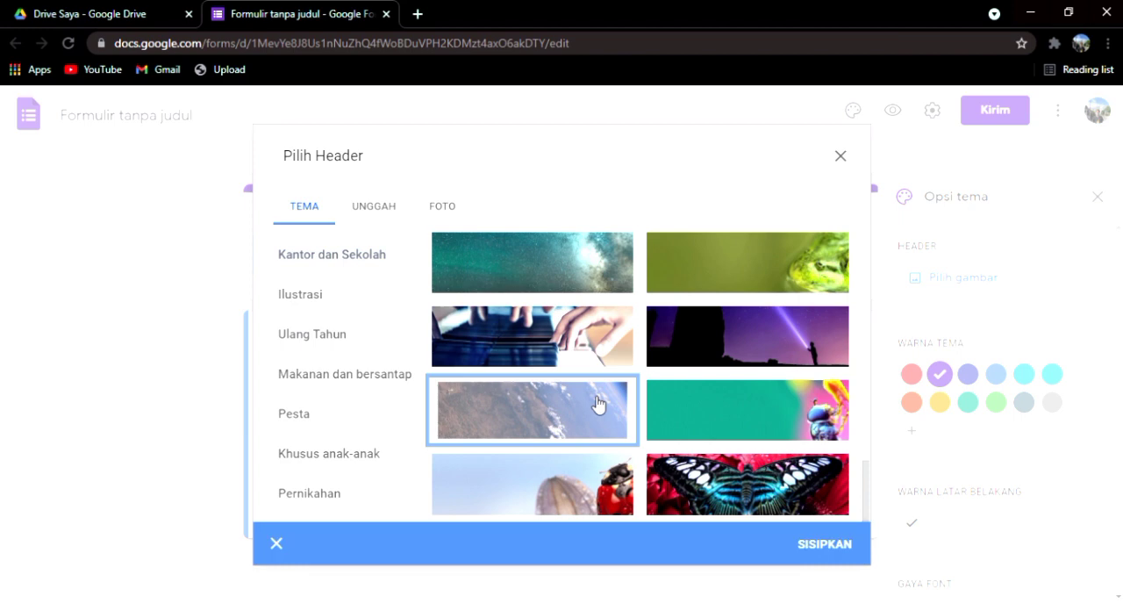
click(825, 545)
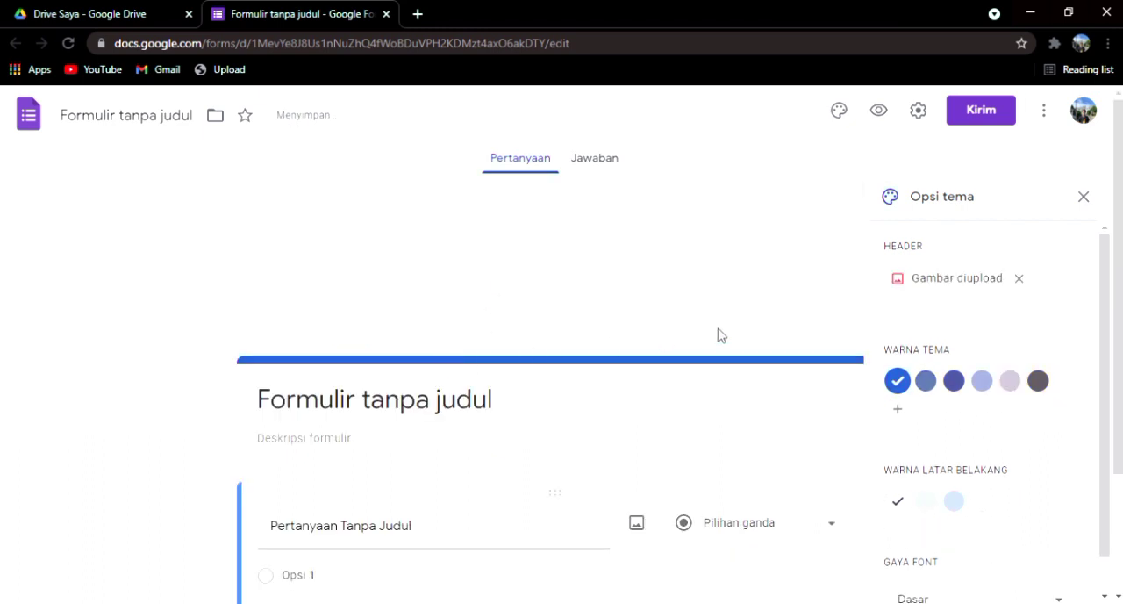
Step: Set the theme colour to muted blue, the background to the middle shade and the font style to Dasar, then close the theme options
click(926, 380)
scroll(935, 429, down, 1)
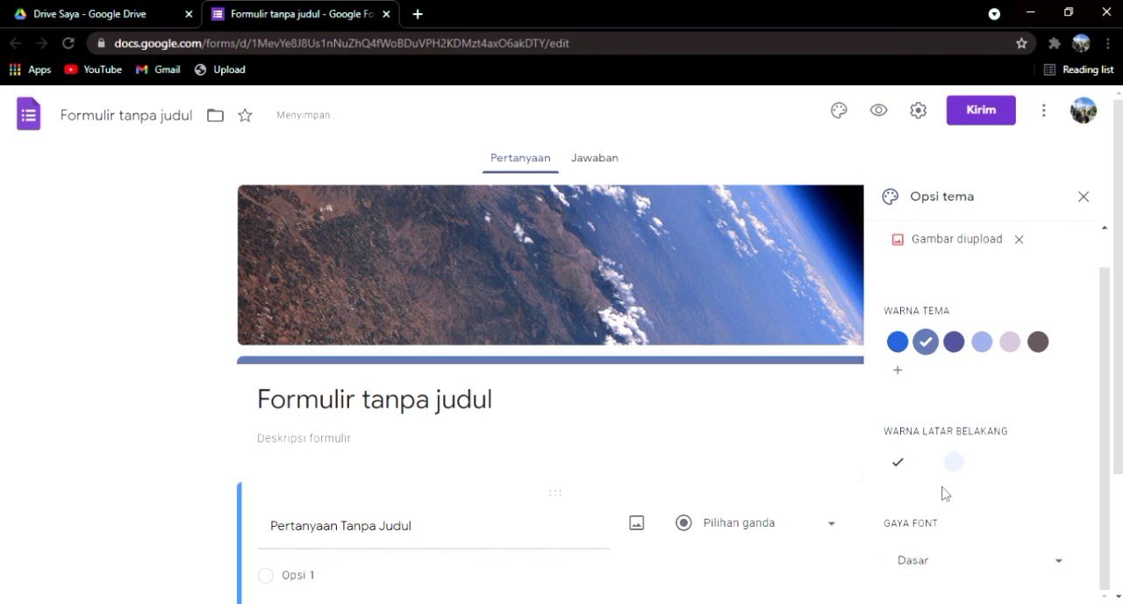
click(926, 461)
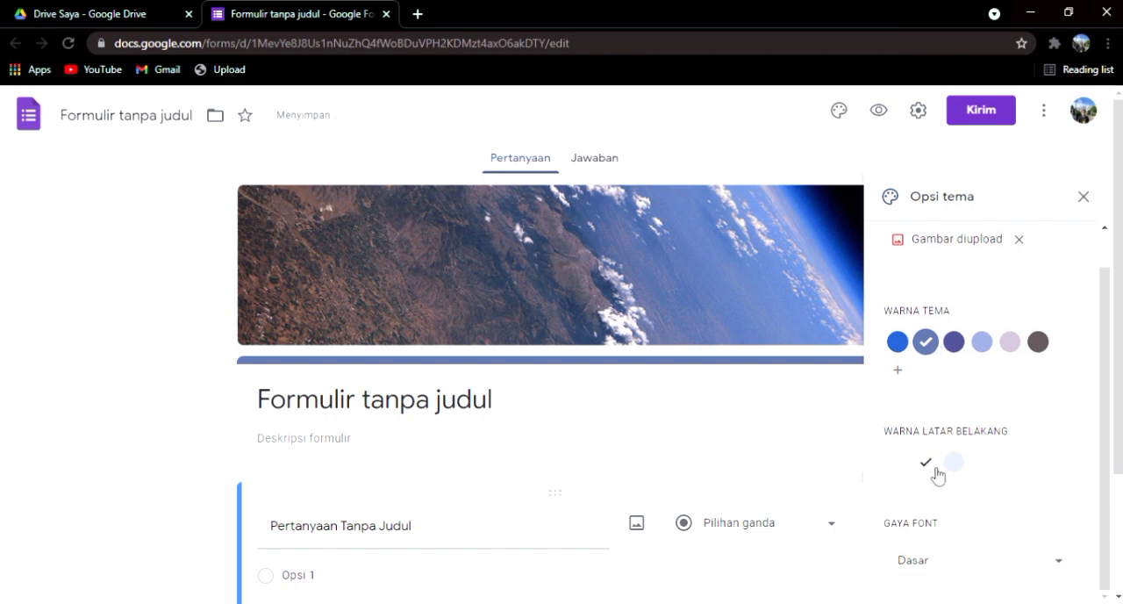
click(956, 561)
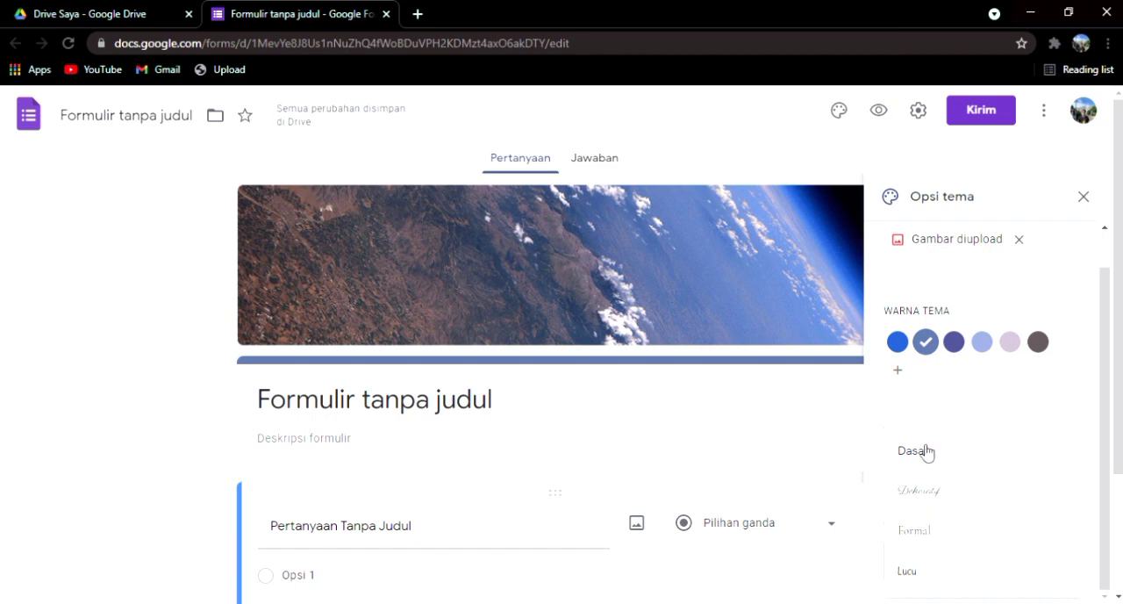
click(925, 451)
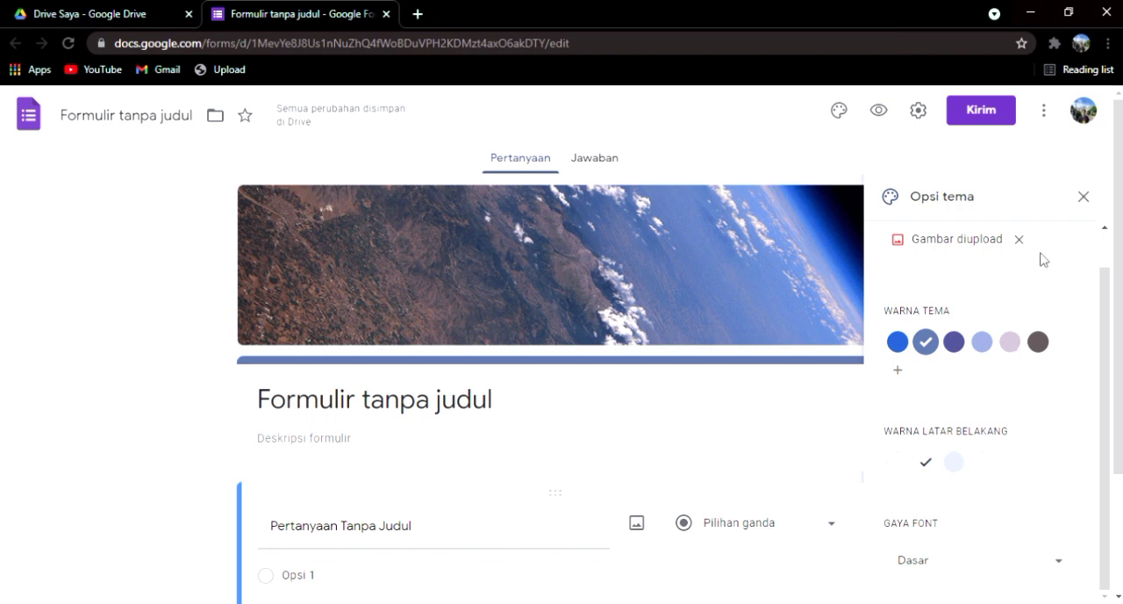
click(1084, 198)
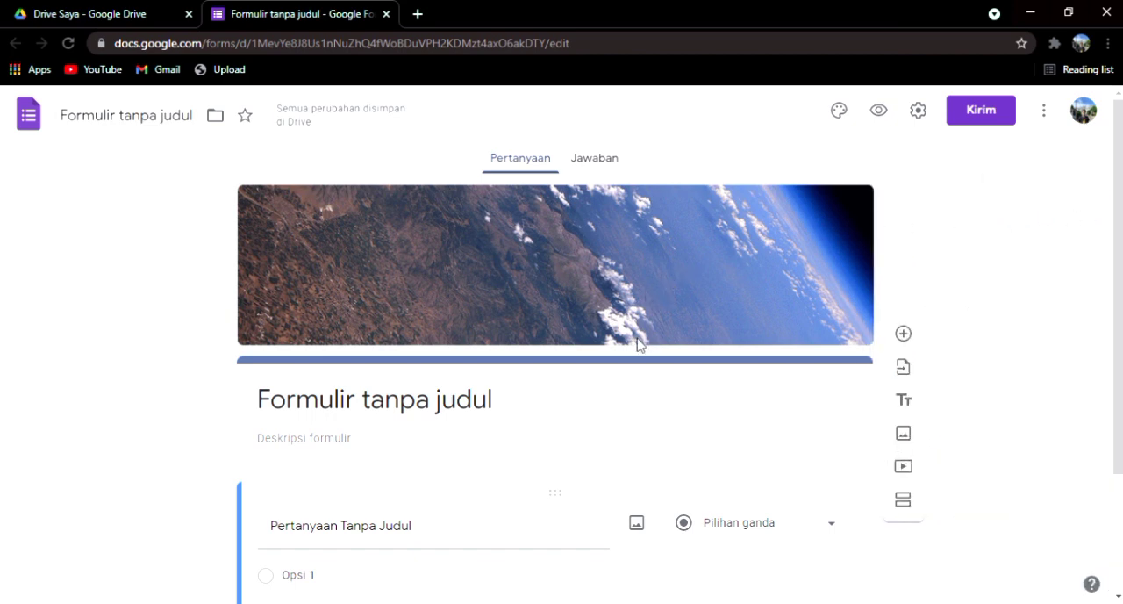
Step: Replace the form's title with "Kuisioner Literasi Digital Pembelajaran Secara Daring"
click(520, 407)
key(BackSpace)
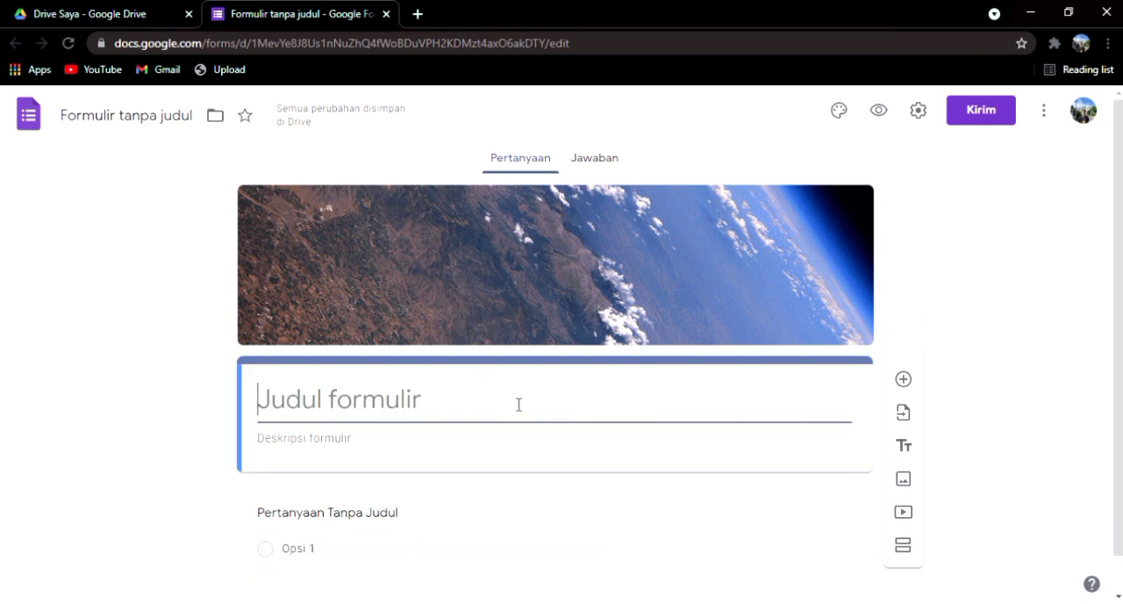
text(KUis)
key(BackSpace)
key(BackSpace)
key(BackSpace)
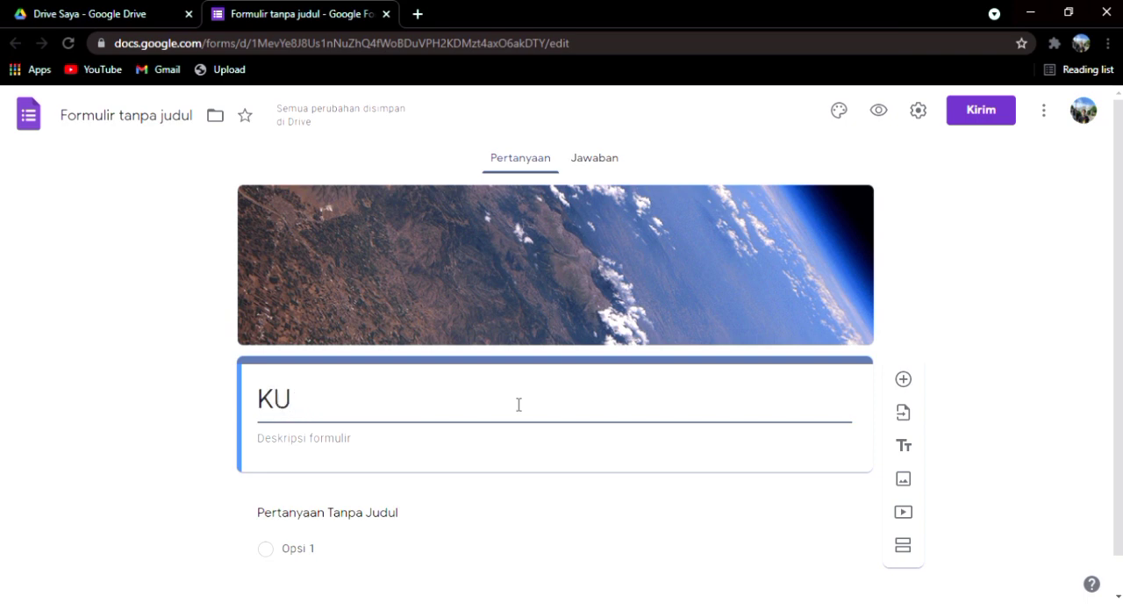
text(uisin)
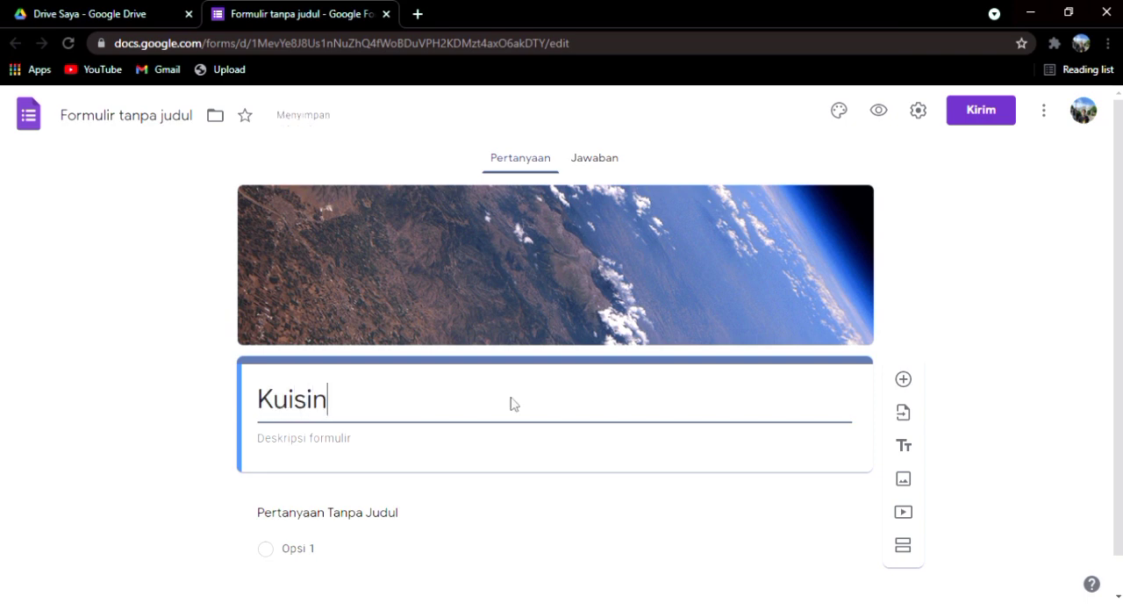
key(BackSpace)
text(oner Lit)
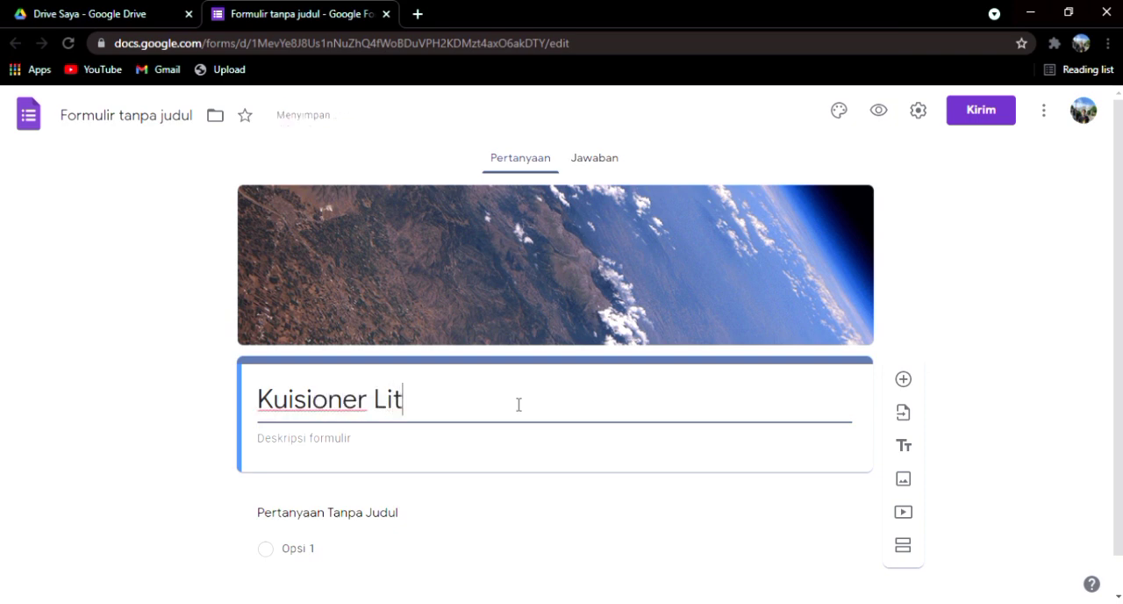
text(erasi Digital )
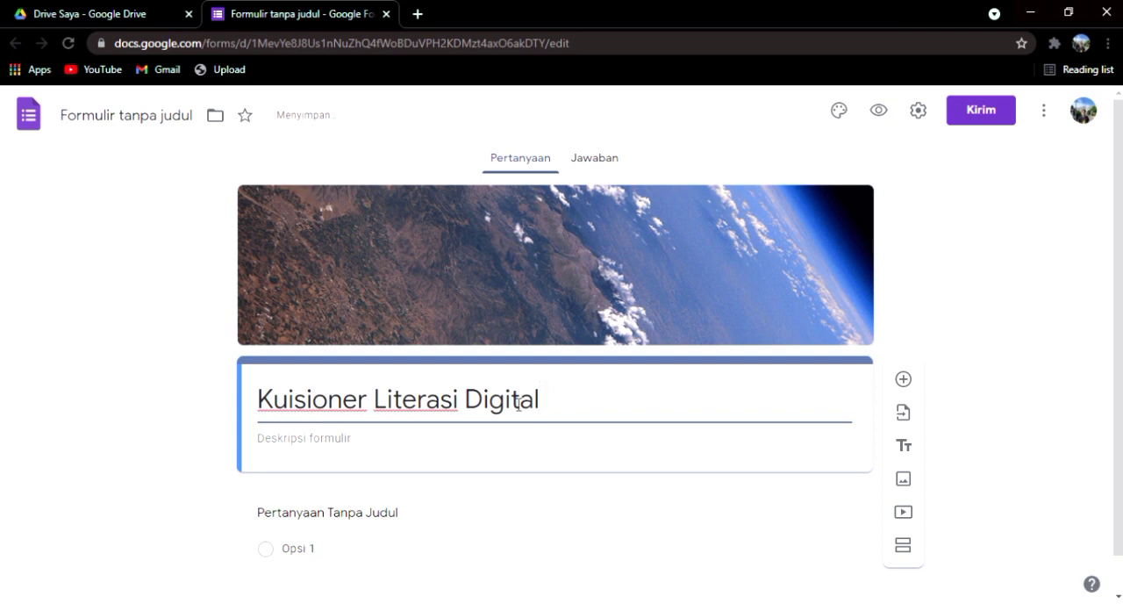
text(Pembe)
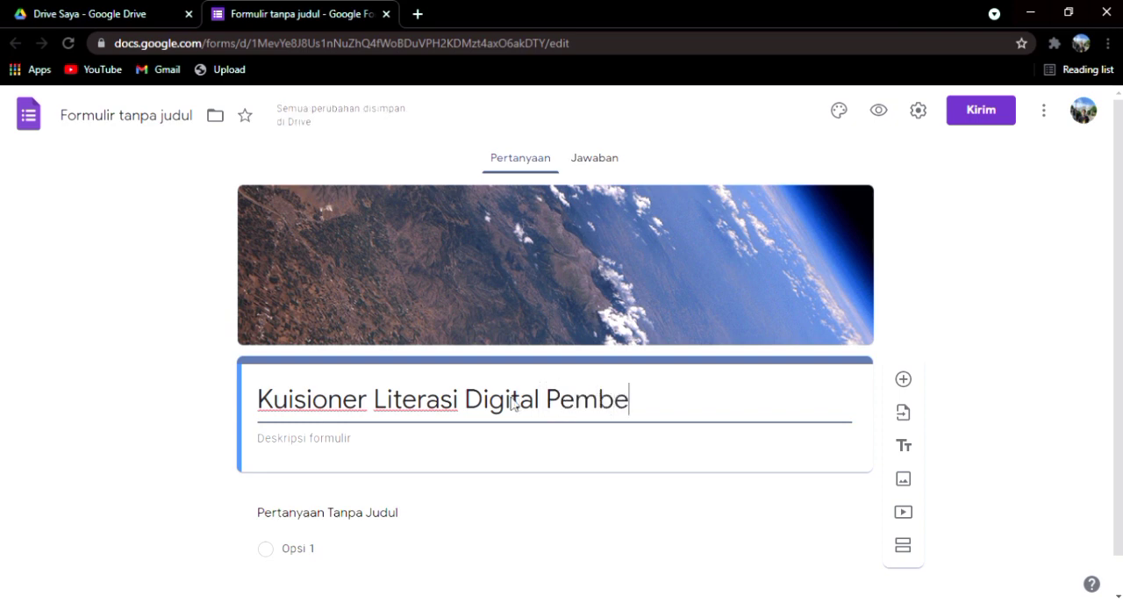
text(lajarang)
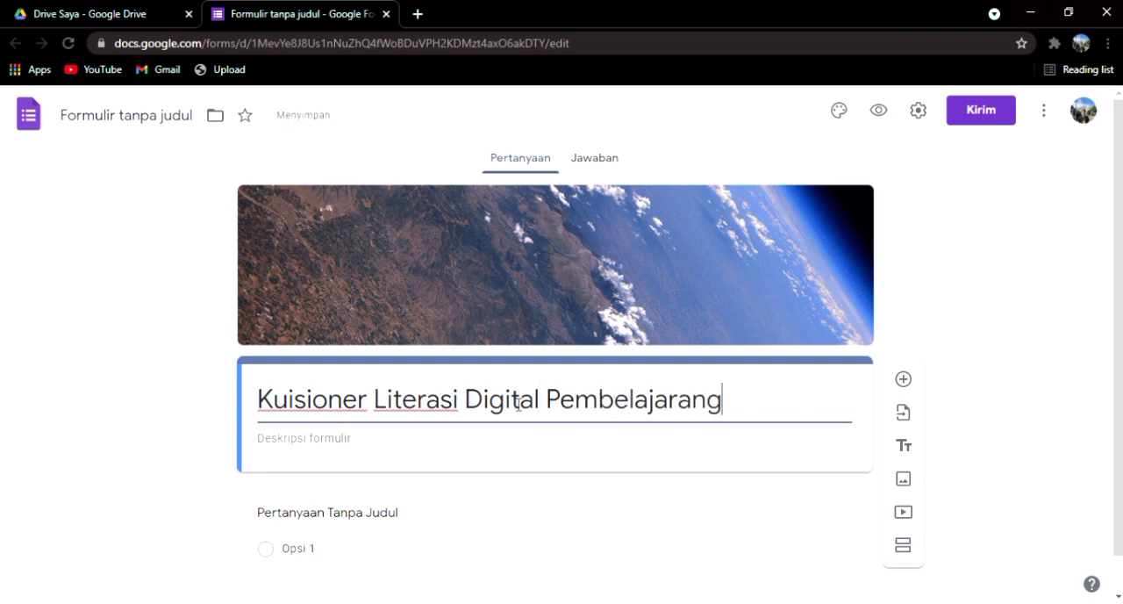
key(BackSpace)
key(BackSpace)
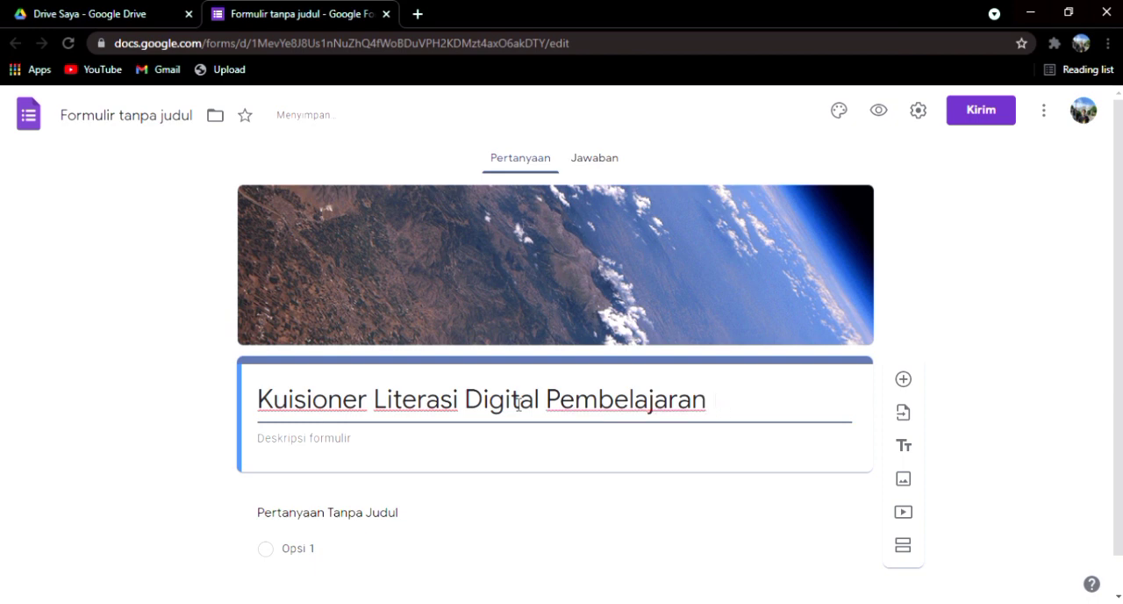
text(Secara )
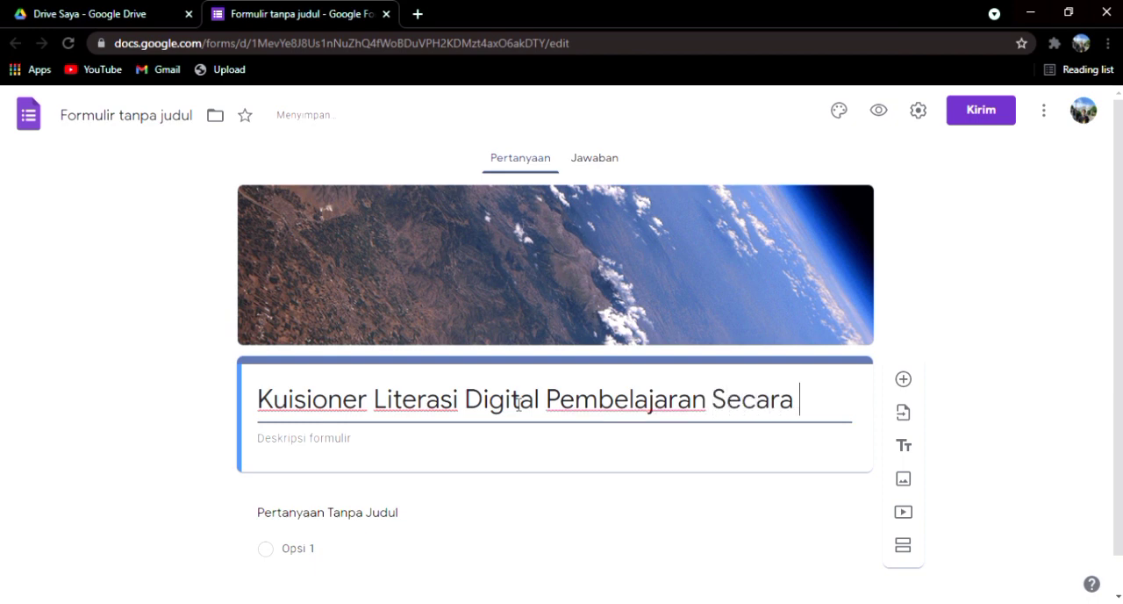
text(Daring)
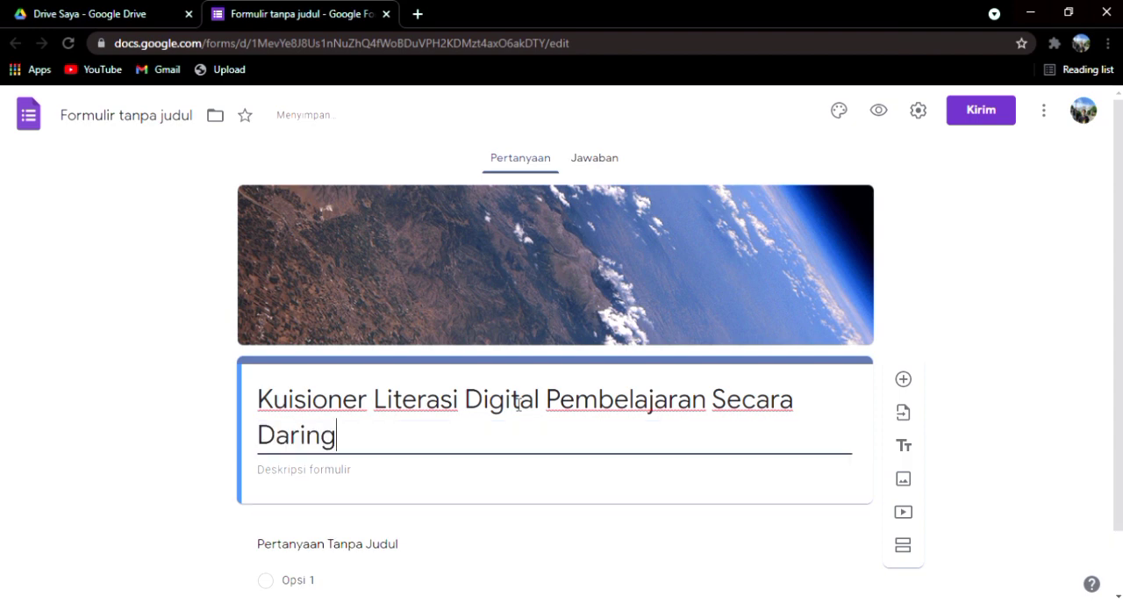
Step: Paste the copied introduction beginning "Perkembangan teknologi saat ini" into the form description
scroll(456, 439, down, 2)
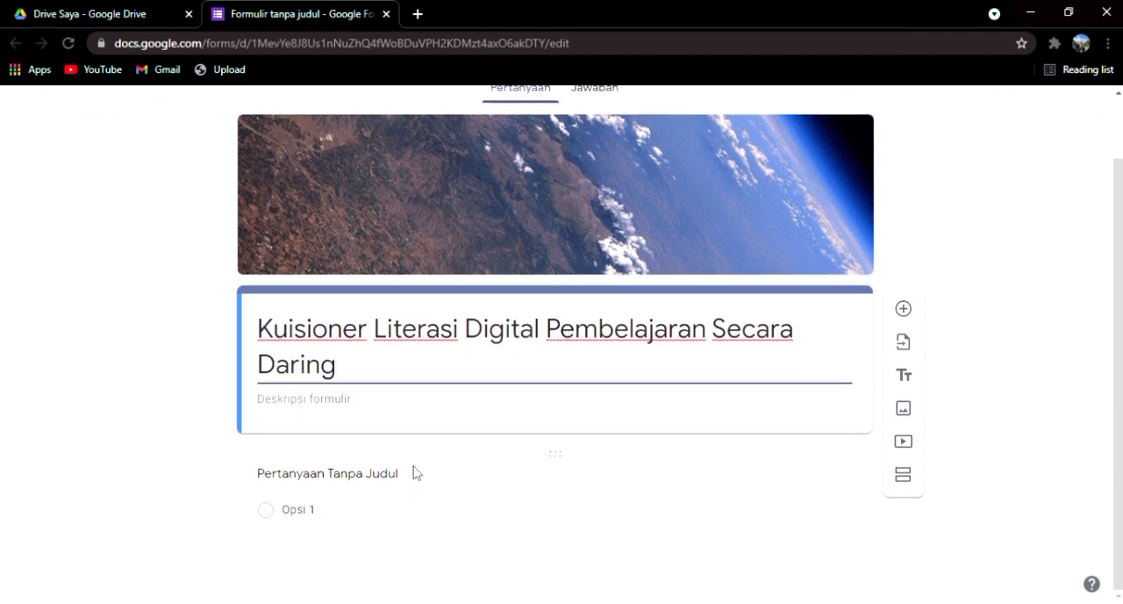
click(363, 412)
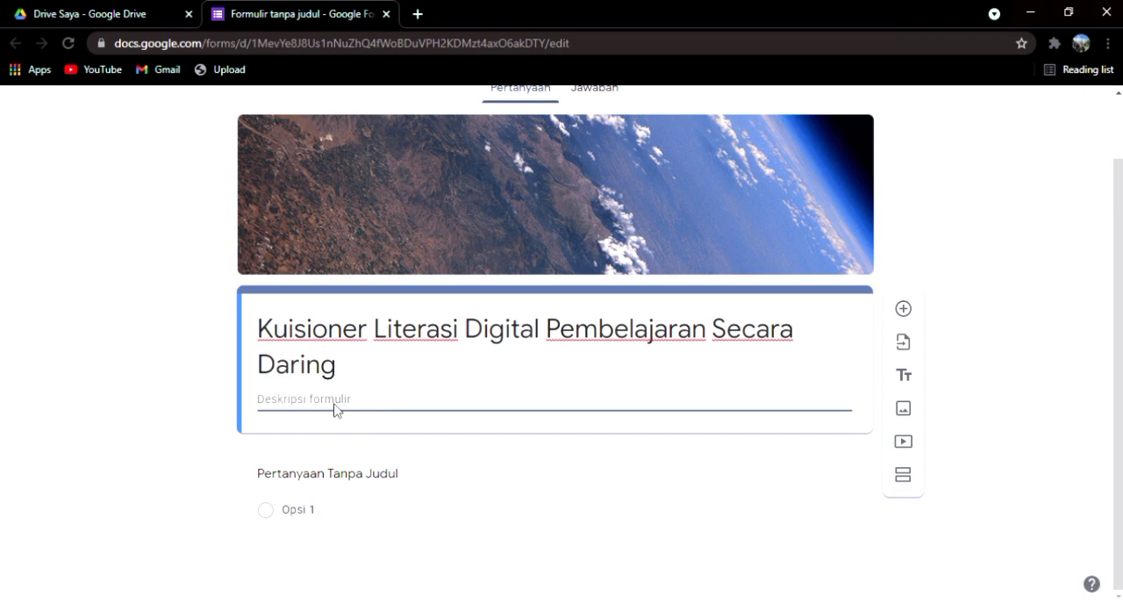
text(Perkembangan teknologi saat ini sangat begitu cepat.segala sesuatu kegiatan kita semua nya sudah menggunakan teknologi yang begitu canggih.yang membuat kita harus bisa mengikuti perkembangan globalisasi saat ini.apalagi di situasi saat ini dengan pandemi COVID-19 mengharuskan kita melakukan segala sesuatu di dalam rumah.khusus nya kita sebagai pelajar yang harus belajar dengan memanfaatkan teknologi yang ada supaya pembelajaran tetap berjalan walaupun tidak bertatap muka.)
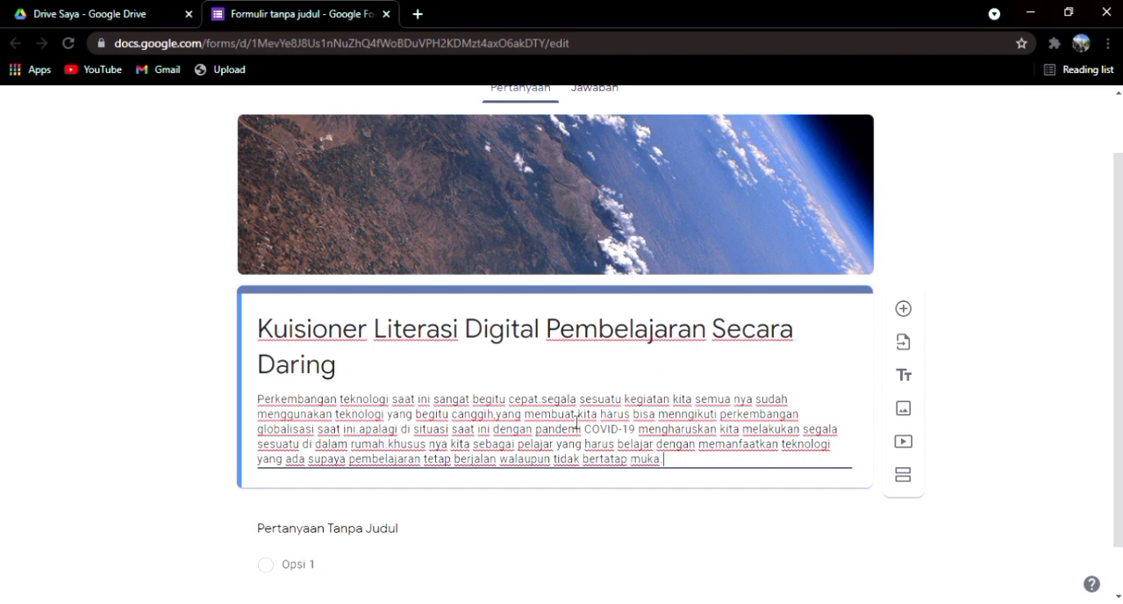
Step: Title the first question "Nama Lengkap", keep it as a Jawaban singkat question and make it required
scroll(534, 457, down, 1)
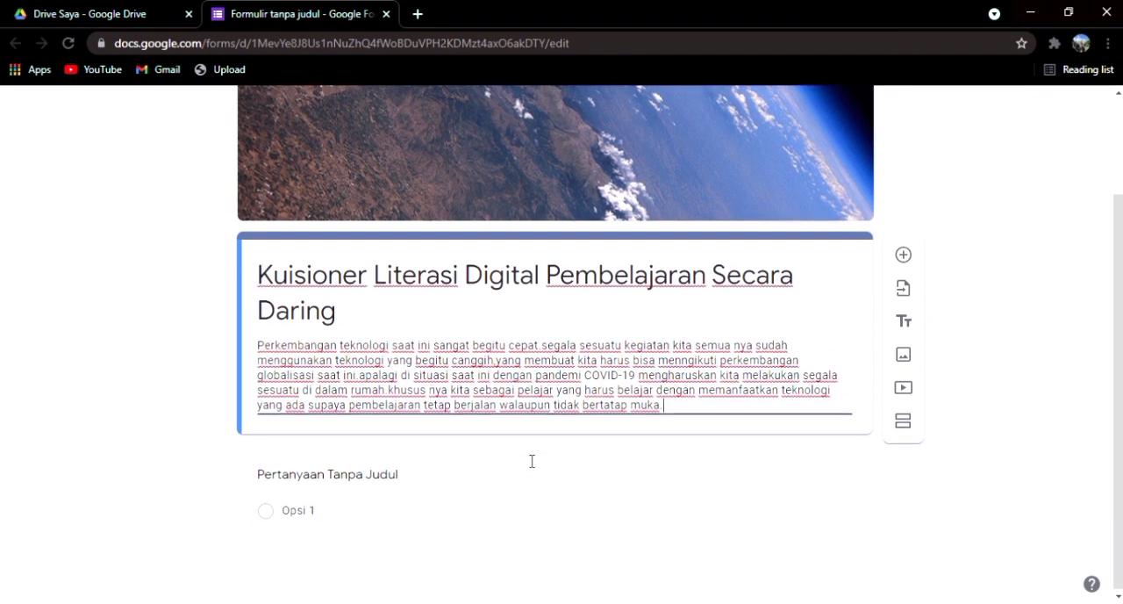
click(360, 483)
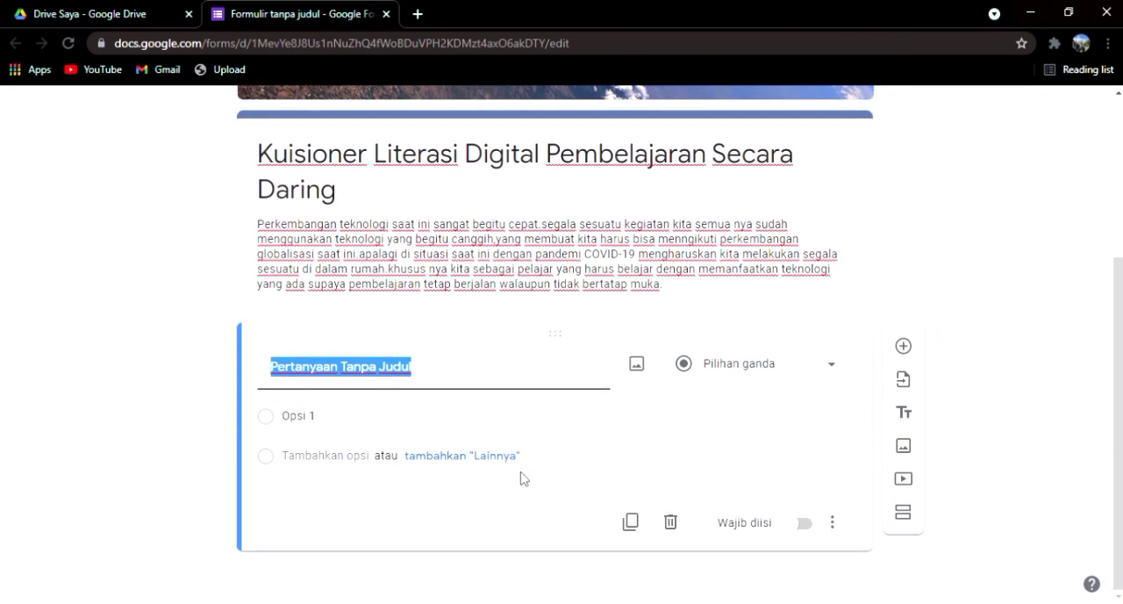
key(BackSpace)
text(Nama)
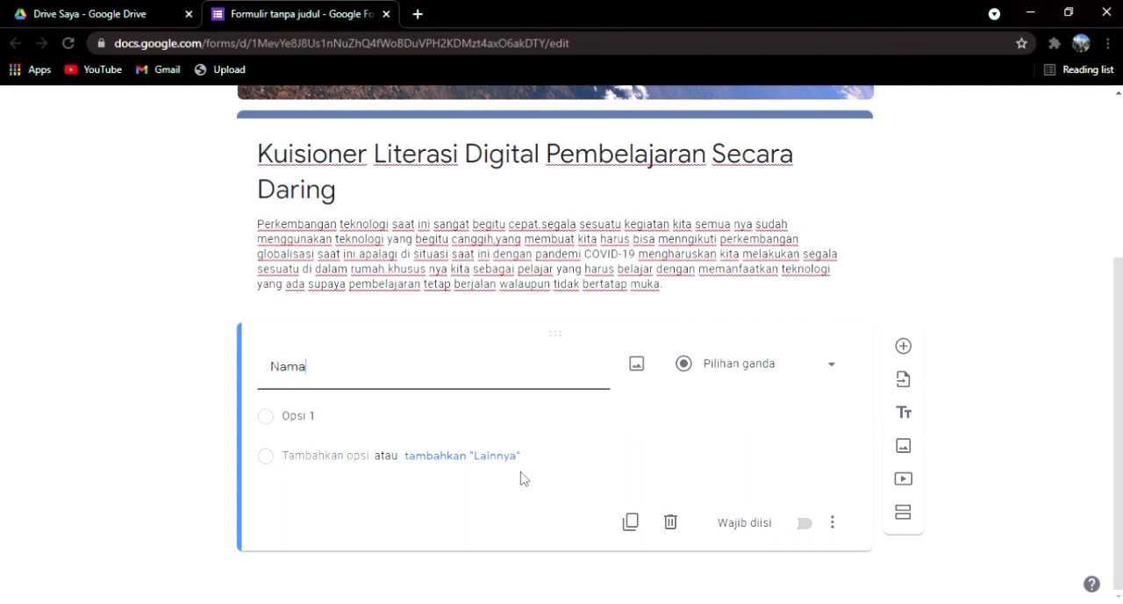
text( Lengkap)
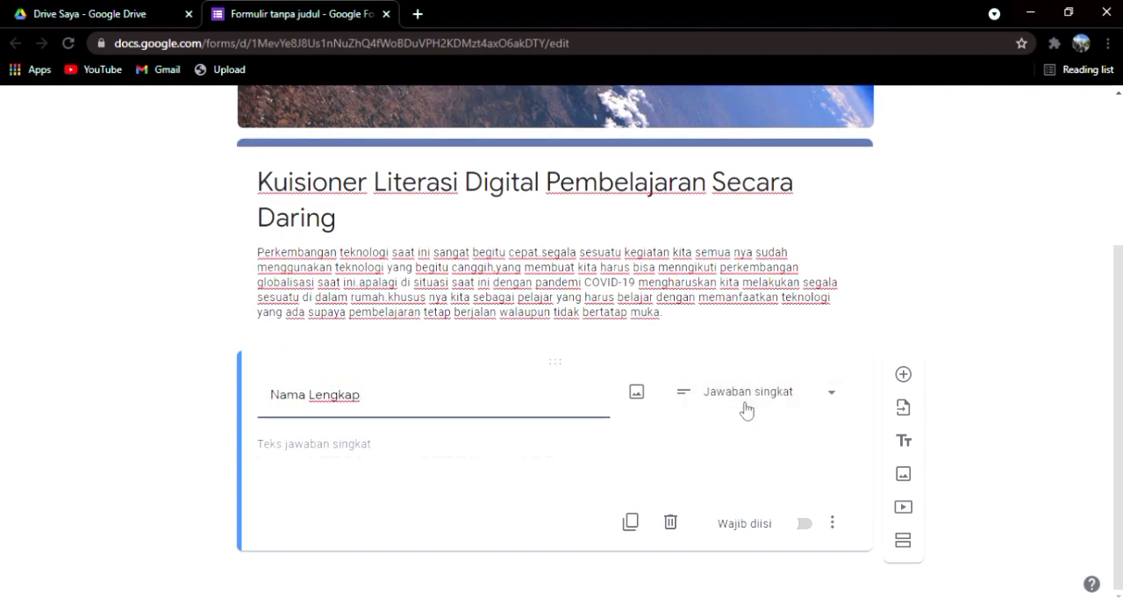
click(744, 407)
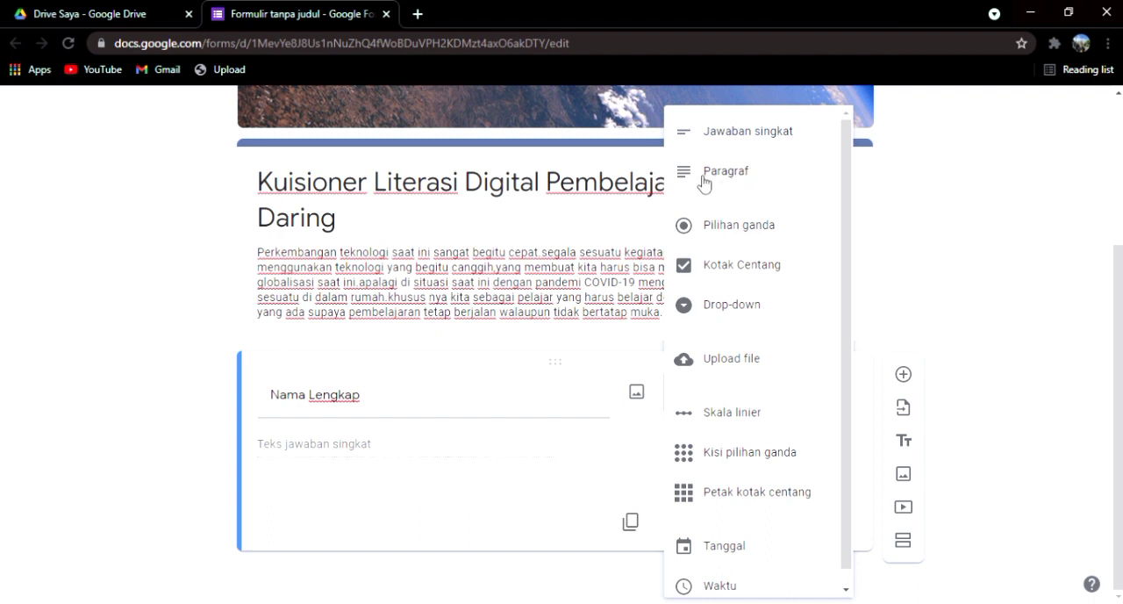
click(749, 145)
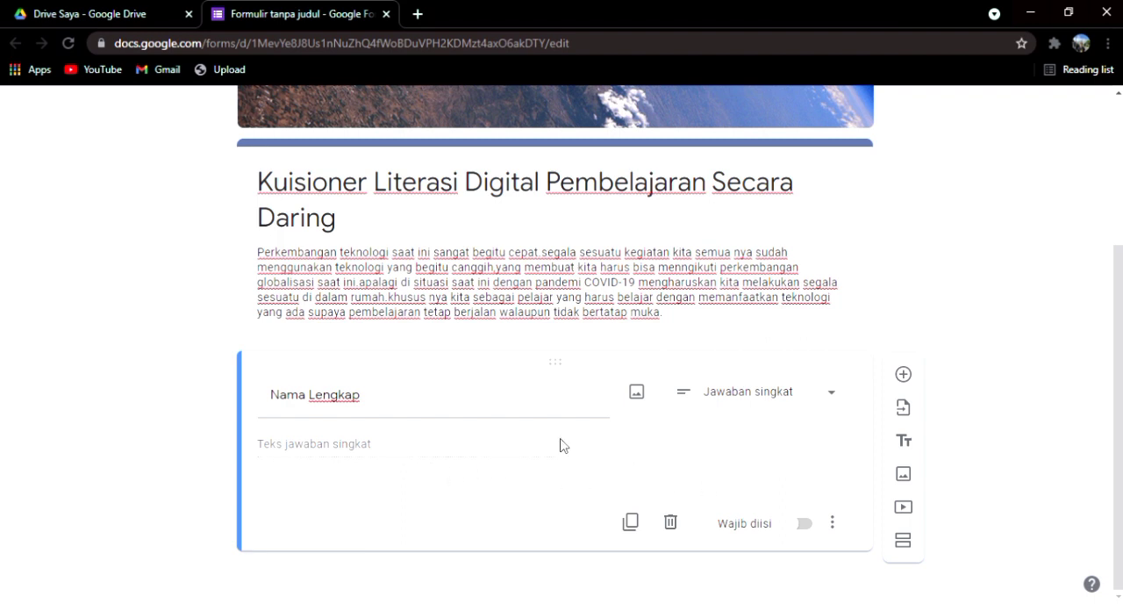
click(802, 526)
Step: Add a second question below Nama Lengkap and title it "Universitas"
click(905, 375)
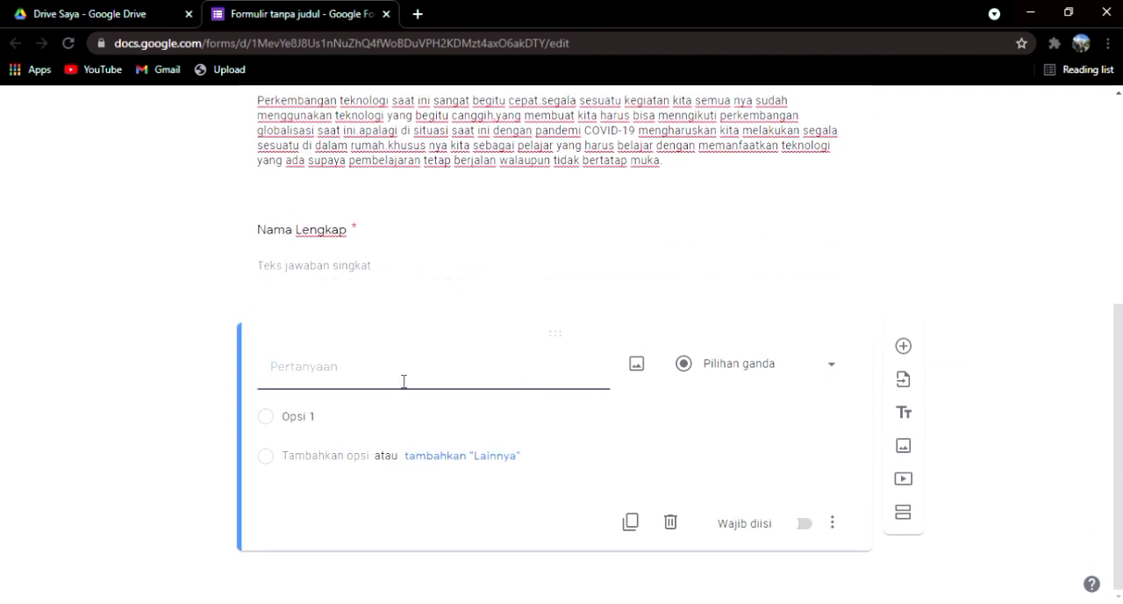
text(UN)
key(BackSpace)
text(i)
text(niversi)
text(tas)
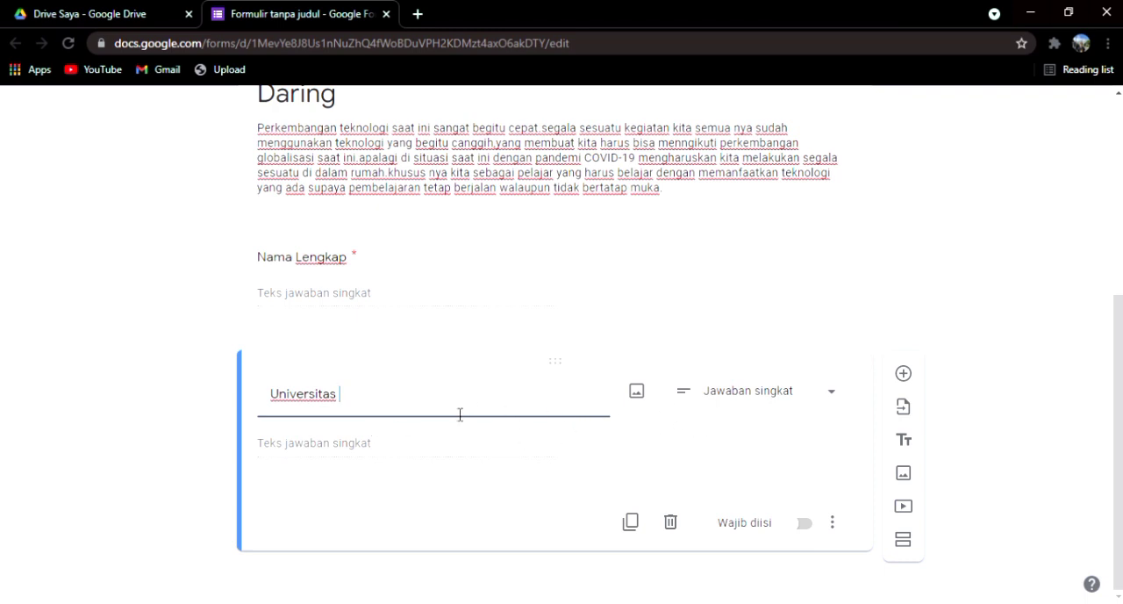
Step: Replace the second question's title with "Nim"
key(BackSpace)
key(BackSpace)
key(BackSpace)
key(BackSpace)
key(BackSpace)
key(BackSpace)
key(BackSpace)
key(BackSpace)
key(BackSpace)
key(BackSpace)
key(BackSpace)
key(BackSpace)
text(Nim)
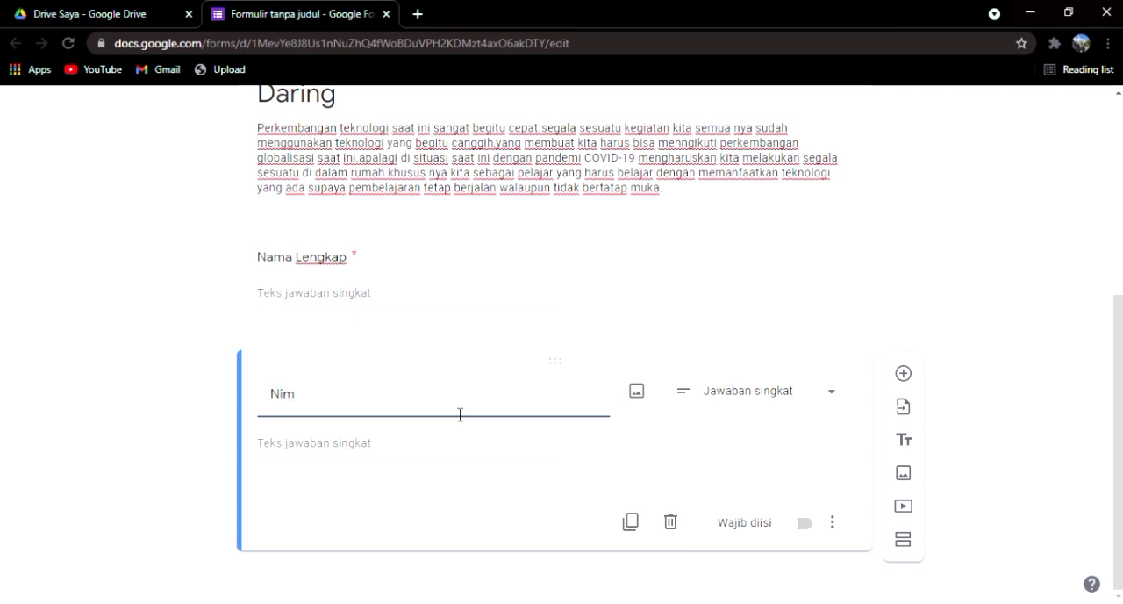
Step: Add a question below Nim and title it "1.)Apakah yang kamu ketahui tentang literasi digital?"
click(901, 375)
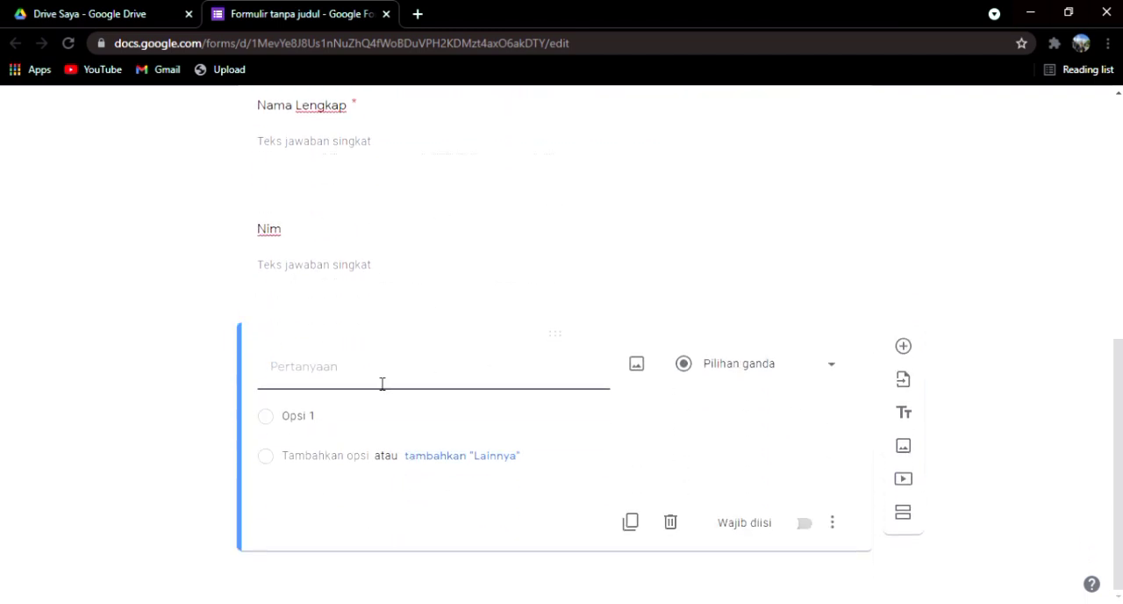
text(1.)Apakah )
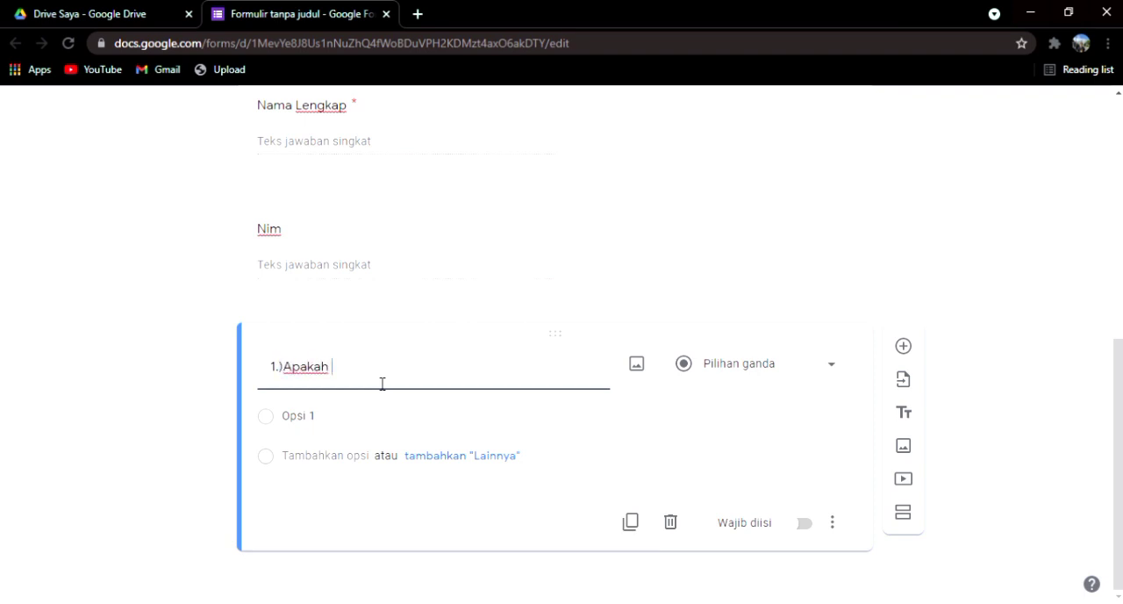
text(ka)
key(BackSpace)
text(yang kamu ketahui tentang )
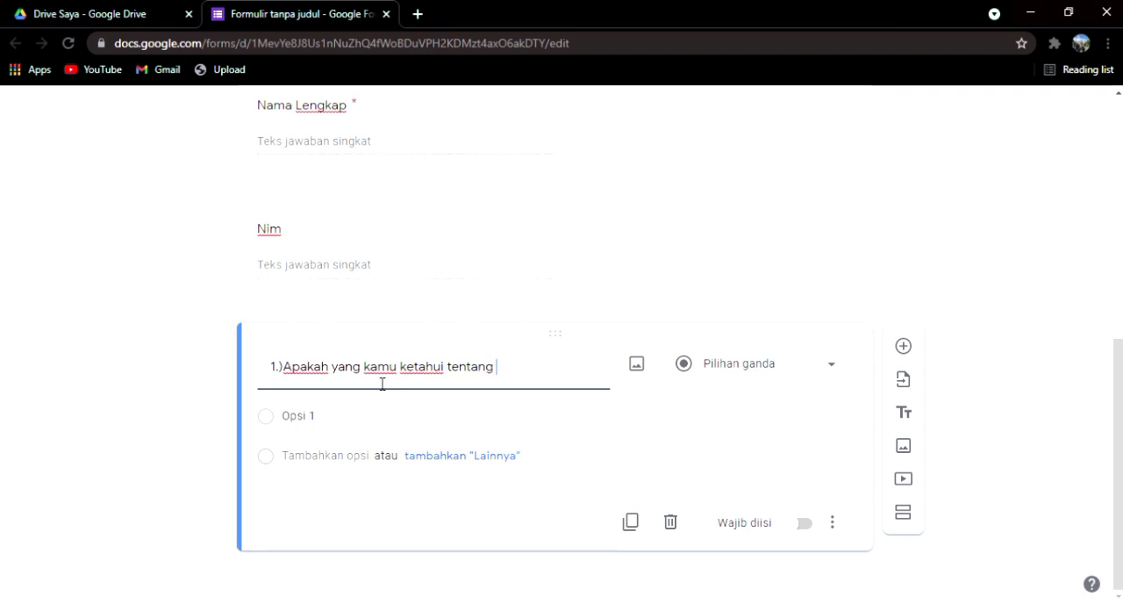
text(literasi digi)
text(ta)
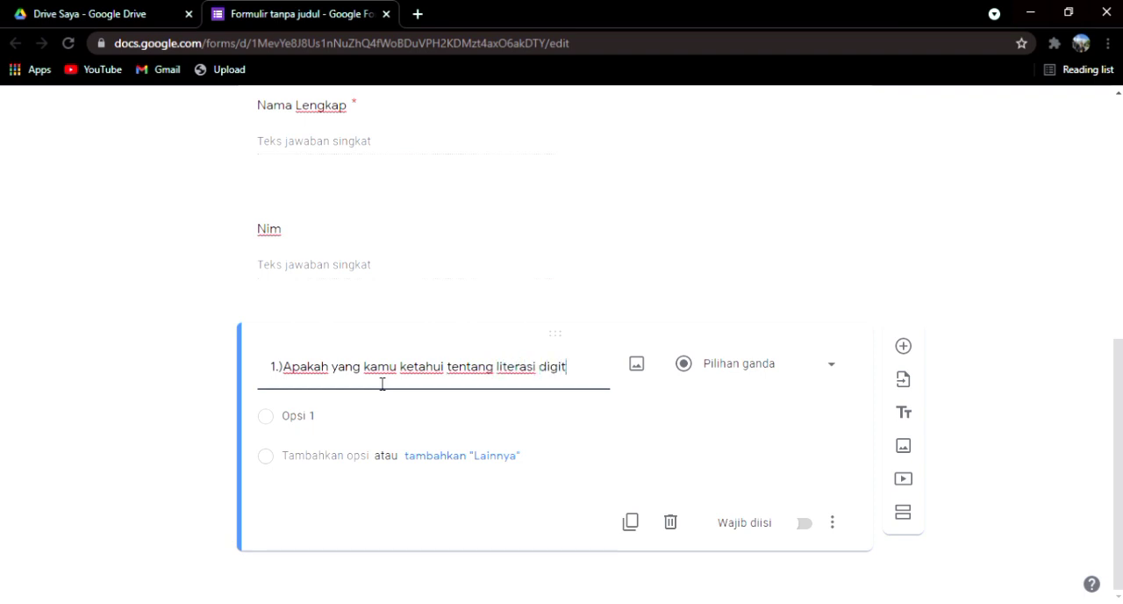
text(l)
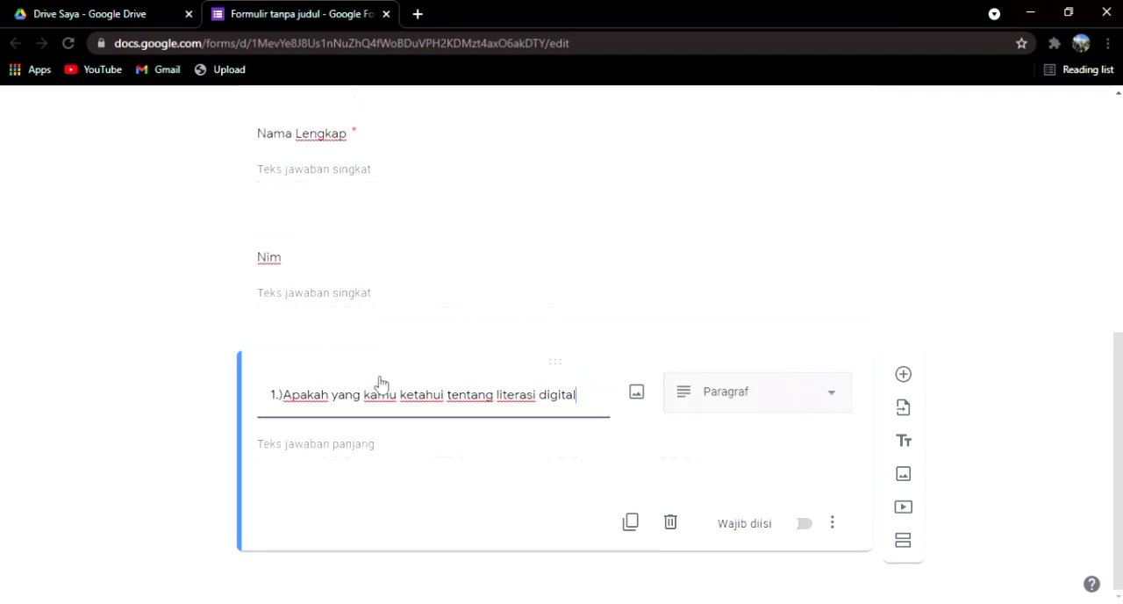
text(?)
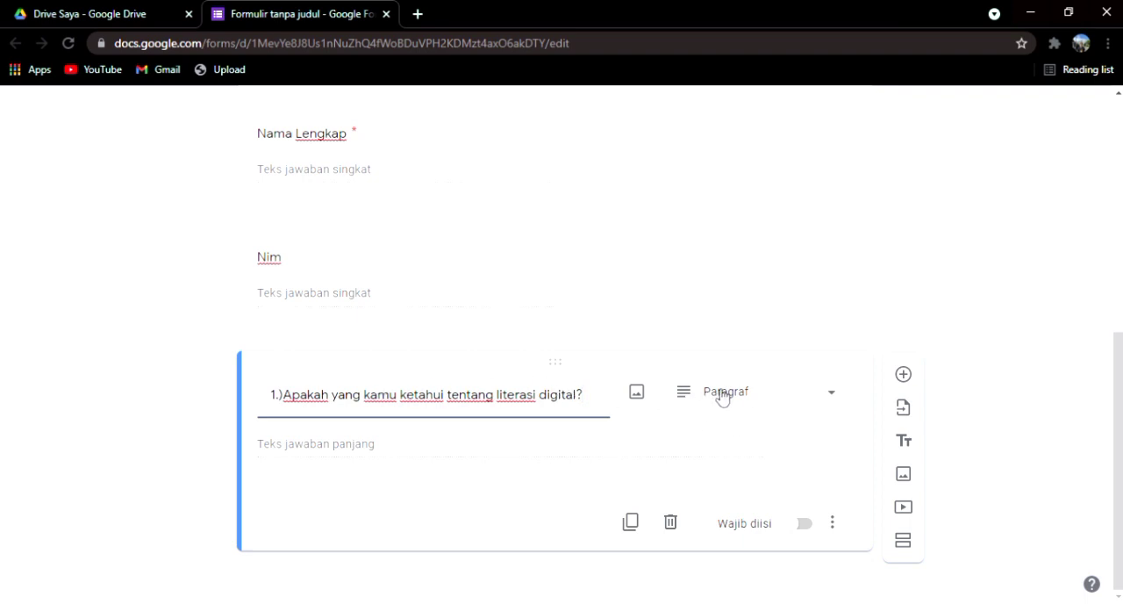
Step: Make question 1 and the Nim question required
click(797, 528)
click(708, 302)
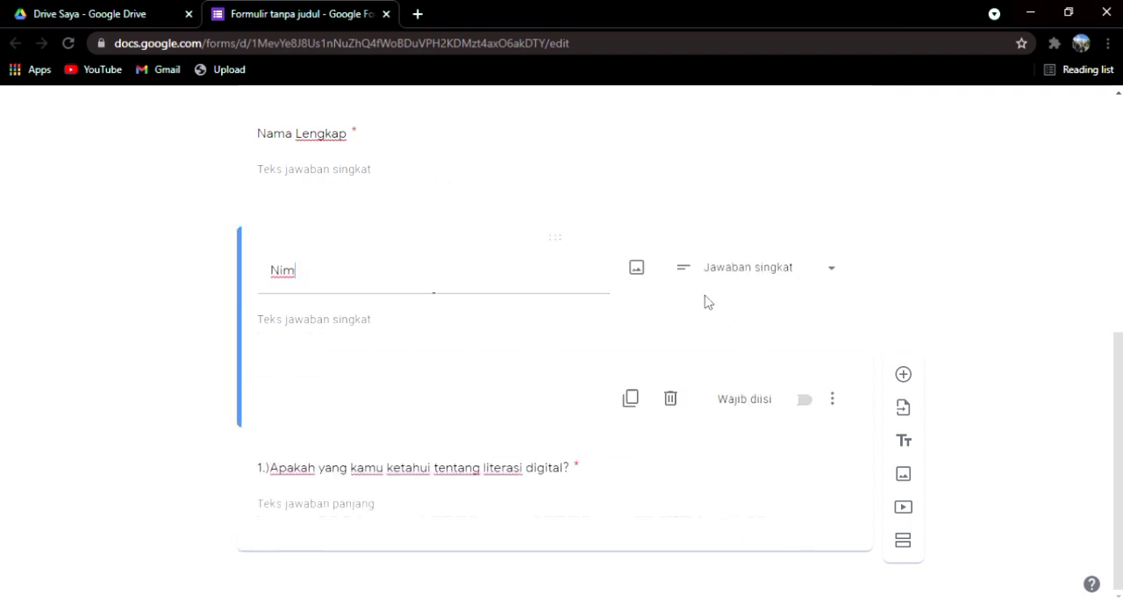
click(797, 404)
Step: Add a question below question 1 and title it "2.)Media apa saja yang digunakan untuk melakukan pembelajaran secara daring?"
click(832, 498)
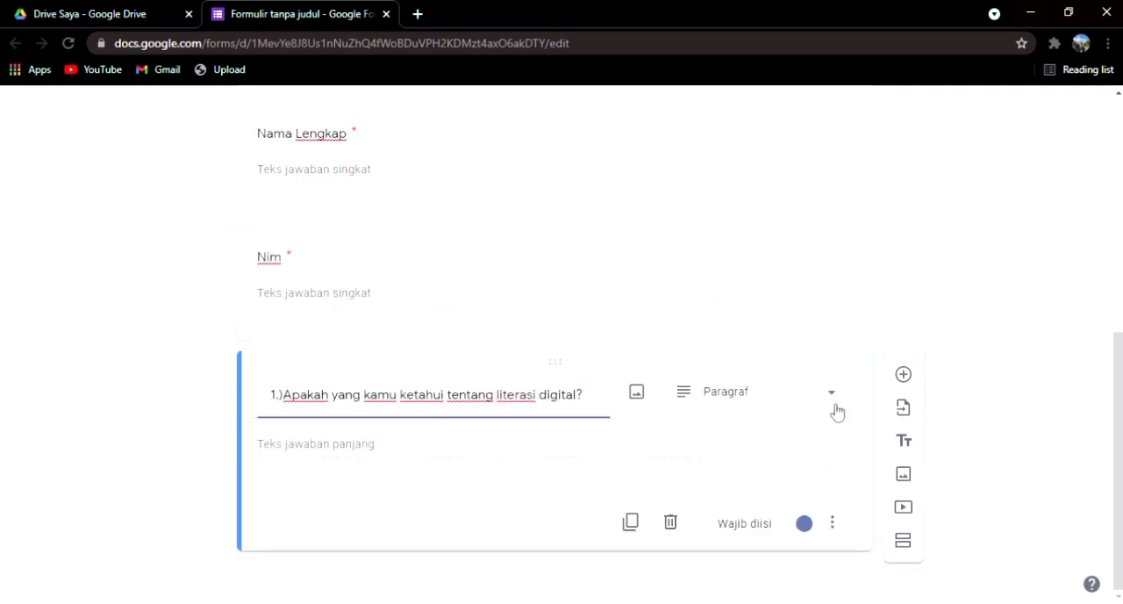
click(902, 374)
text(2.))
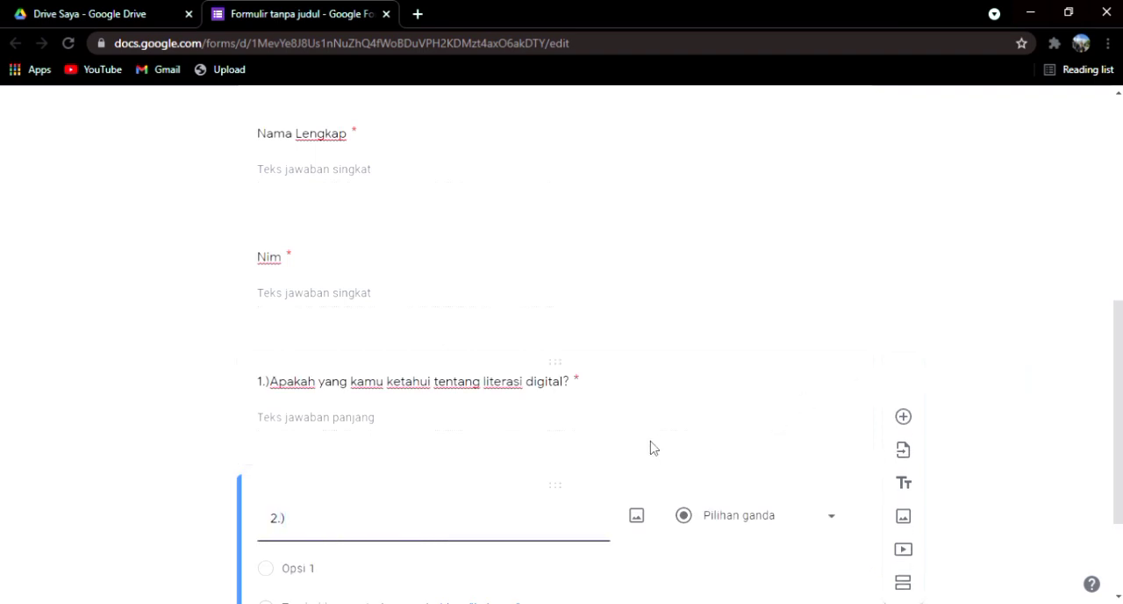
text(Media apa saja)
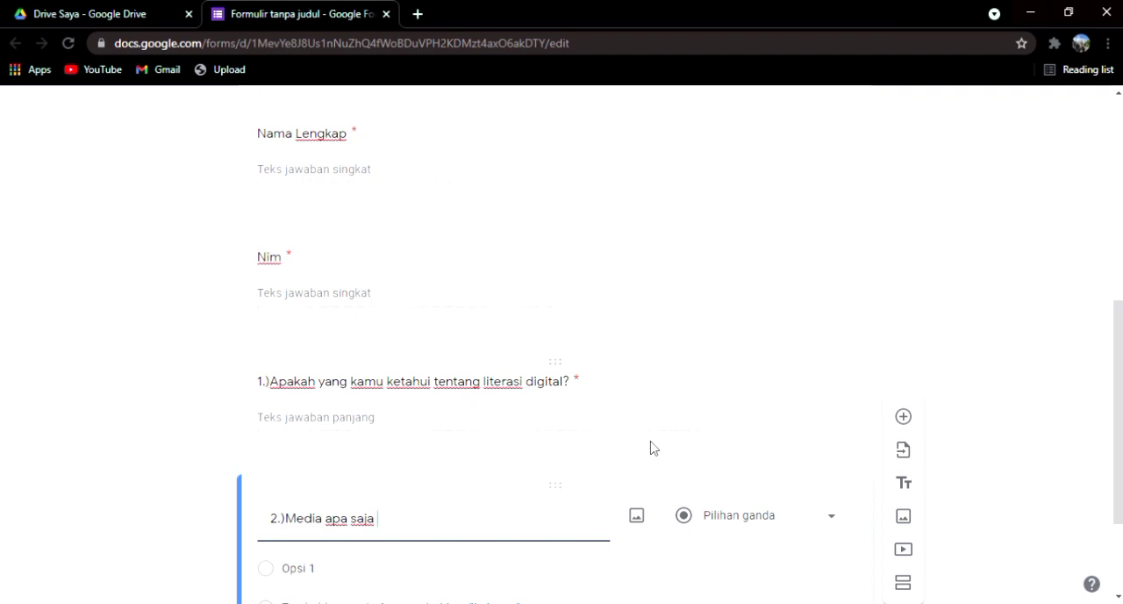
text(yang digunakan u)
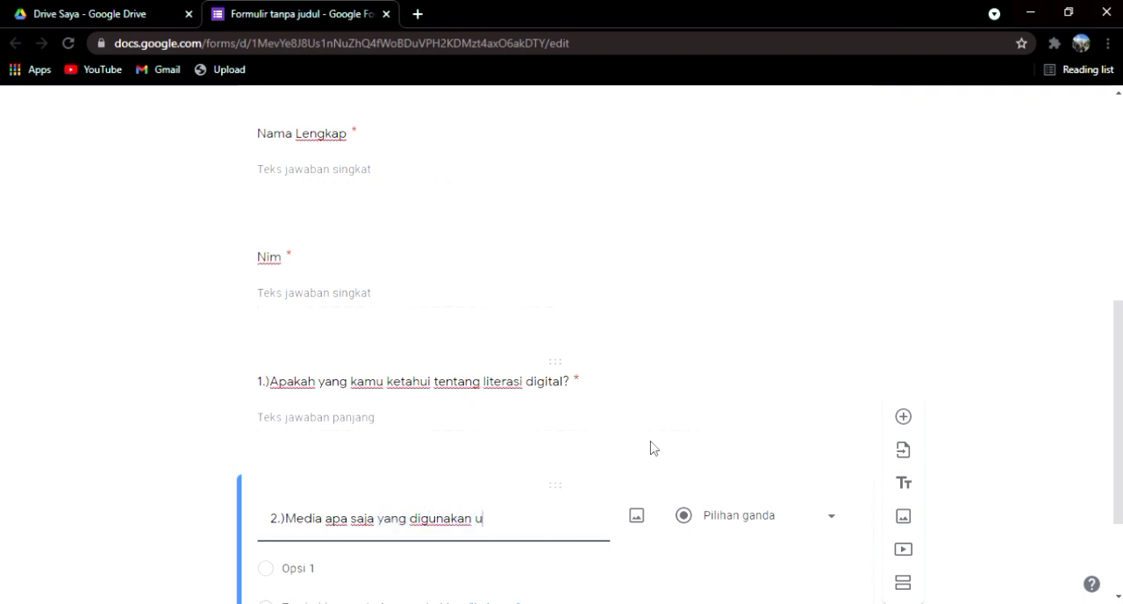
text(ntuk melakukan )
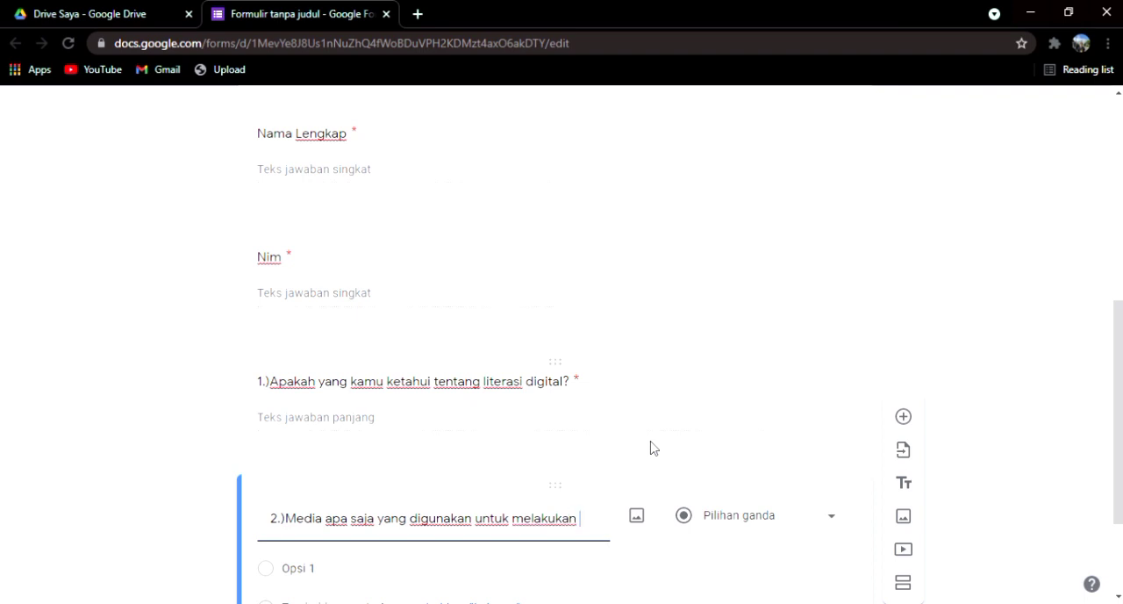
text(pembe)
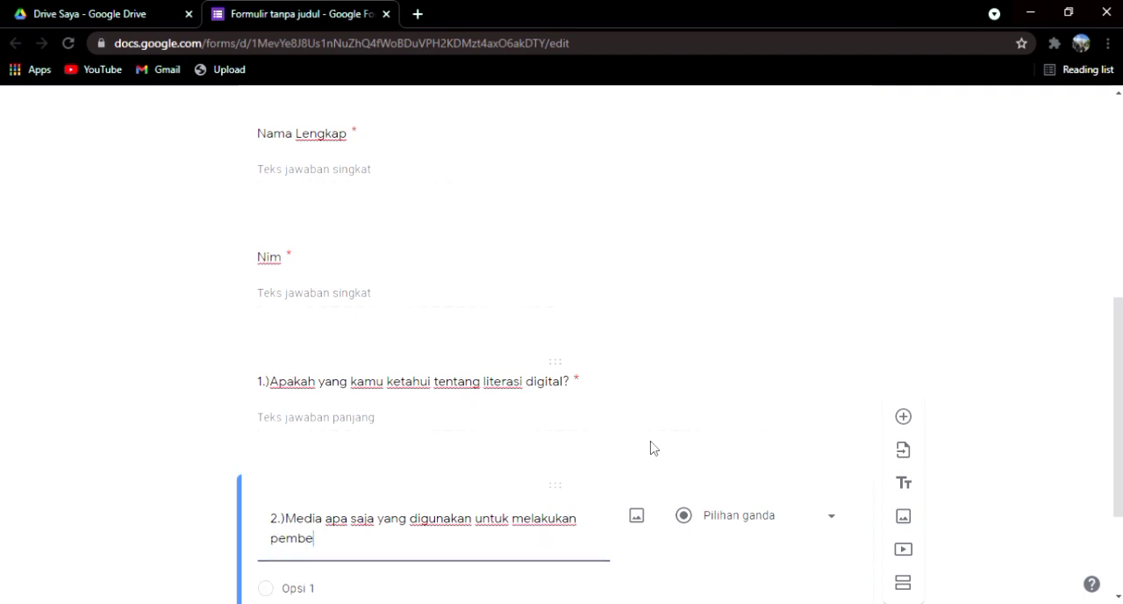
text(lajarang)
key(BackSpace)
text(secara daring)
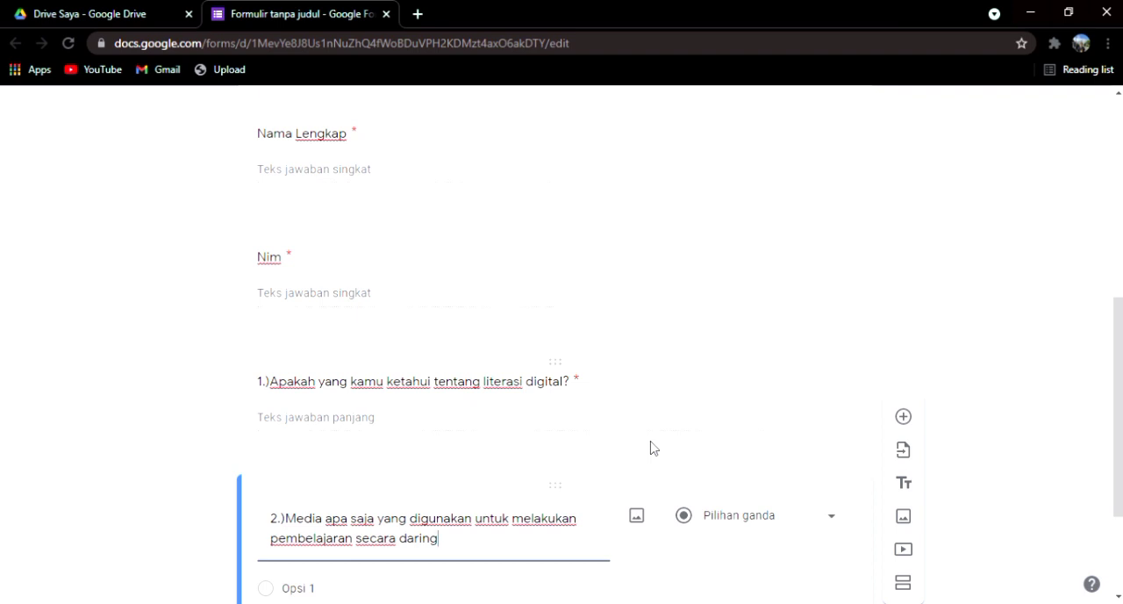
text(?)
Step: Set question 2's answer type to Paragraf
scroll(645, 460, down, 2)
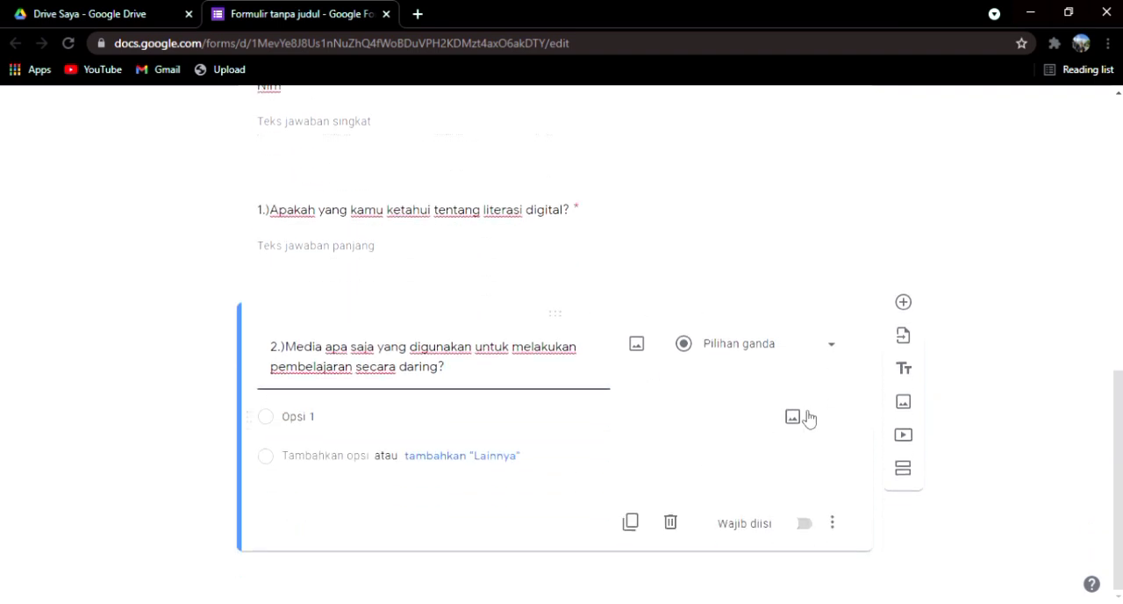
click(732, 349)
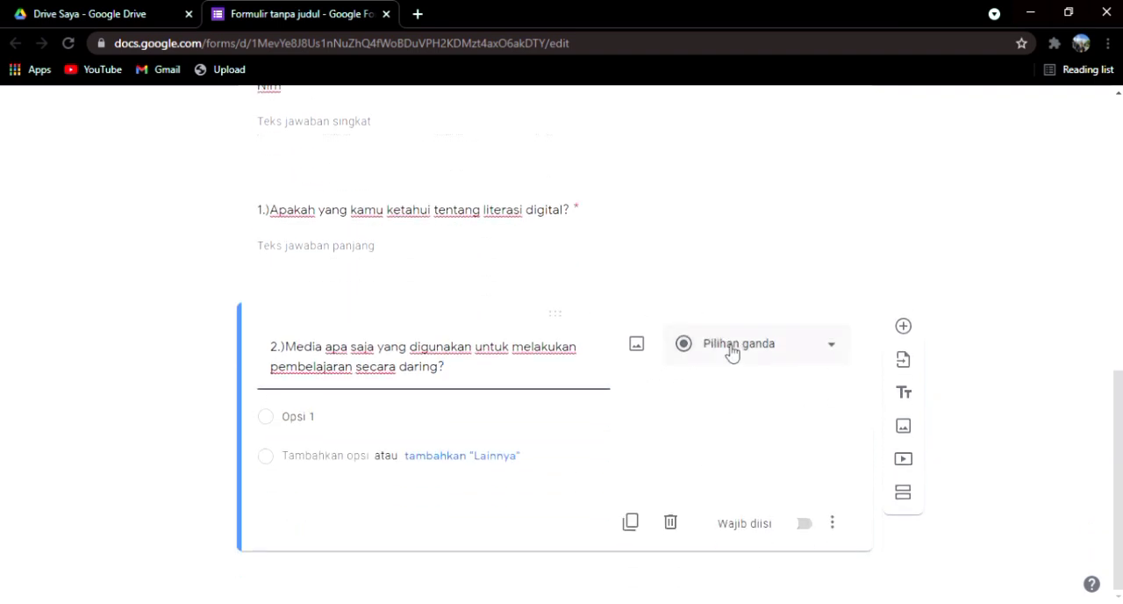
click(740, 186)
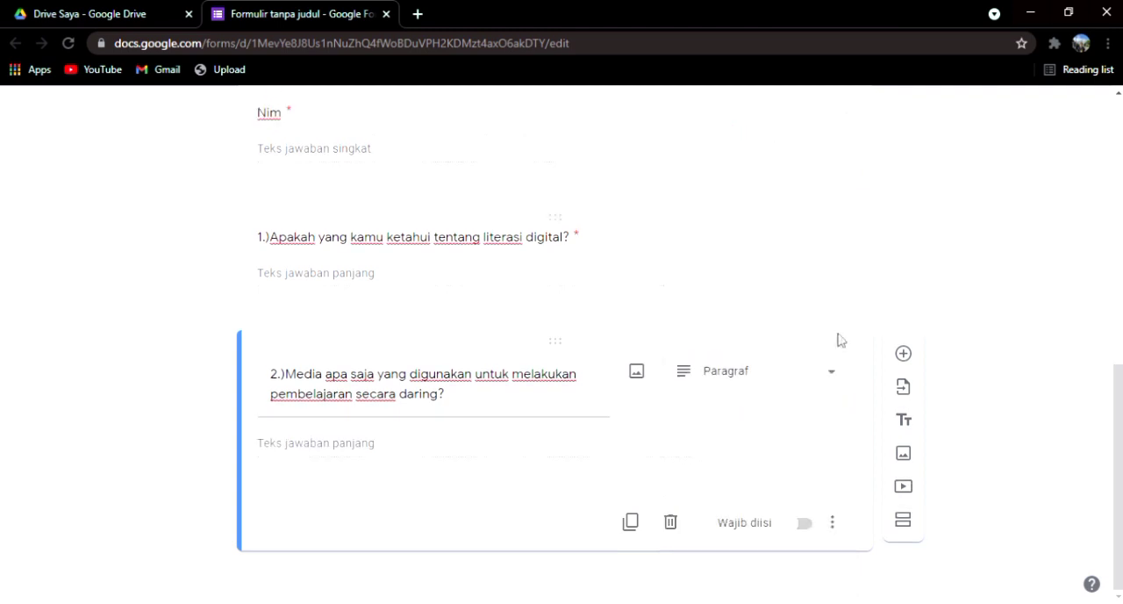
Step: Add a blank question below question 2 and make question 2 required
click(902, 354)
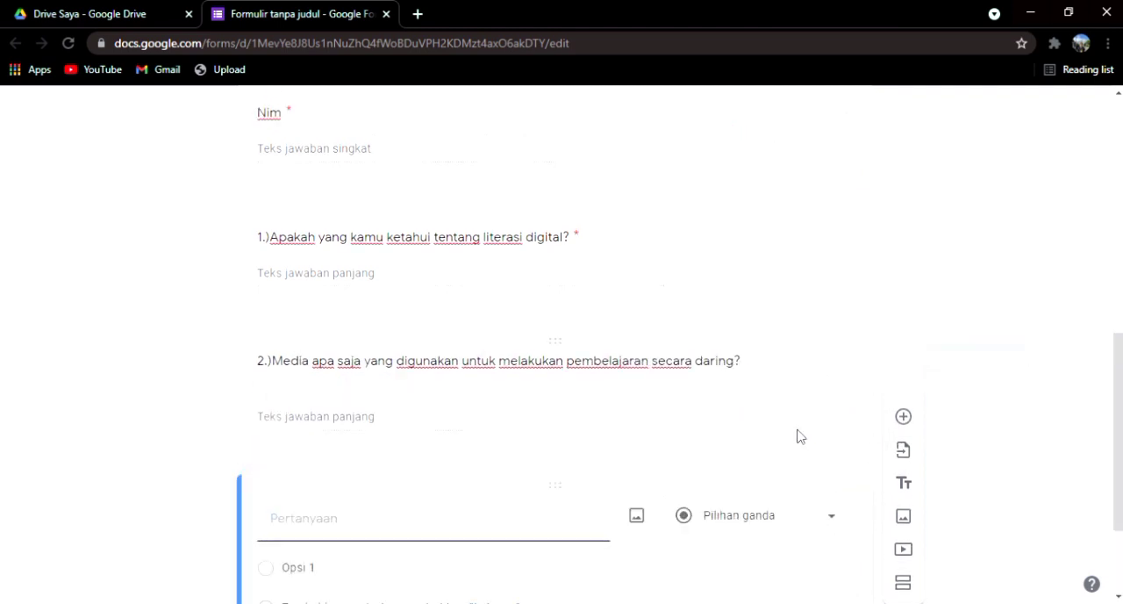
click(798, 526)
click(800, 524)
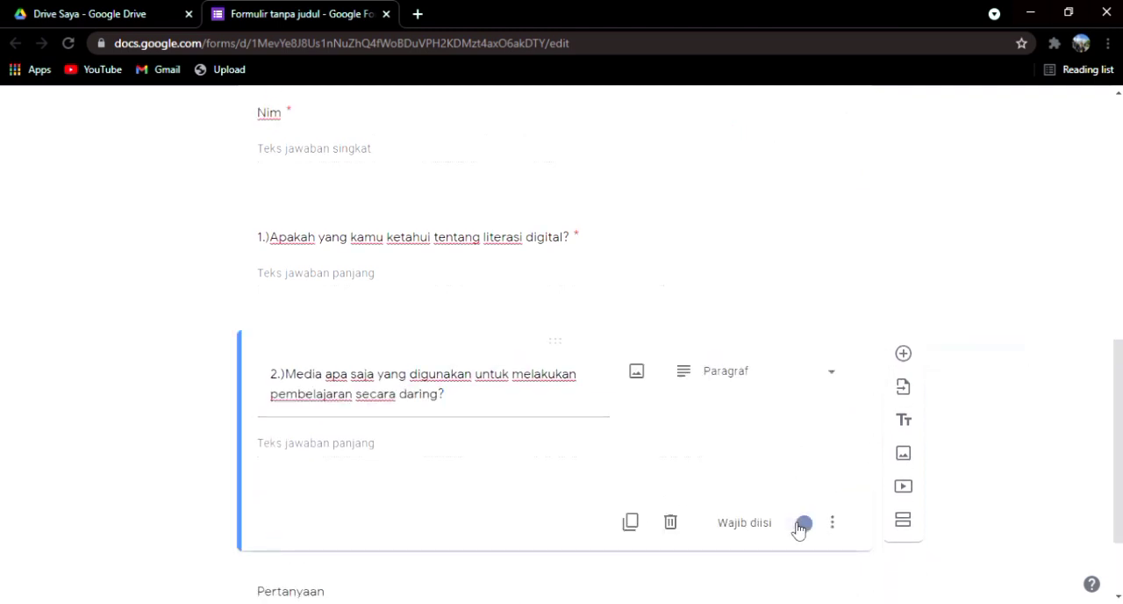
Step: Insert a question directly below question 2 titled "3.)Apakah media tersebut bisa membantu kawan-kawan semua melaksanakan secara daring ini?"
click(902, 353)
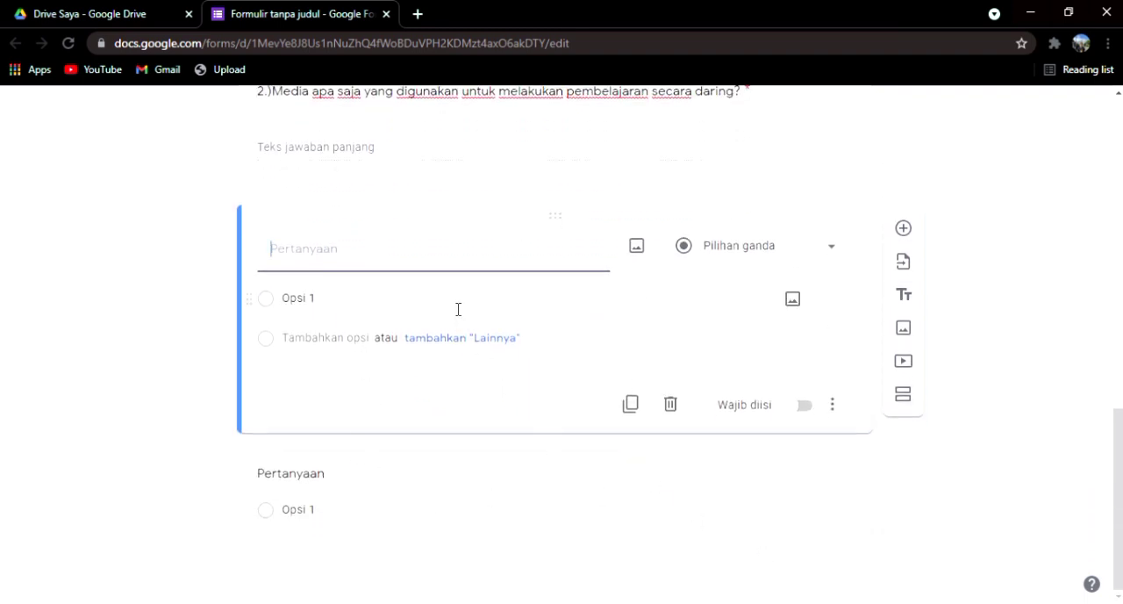
text(3)
scroll(443, 318, up, 1)
text(.))
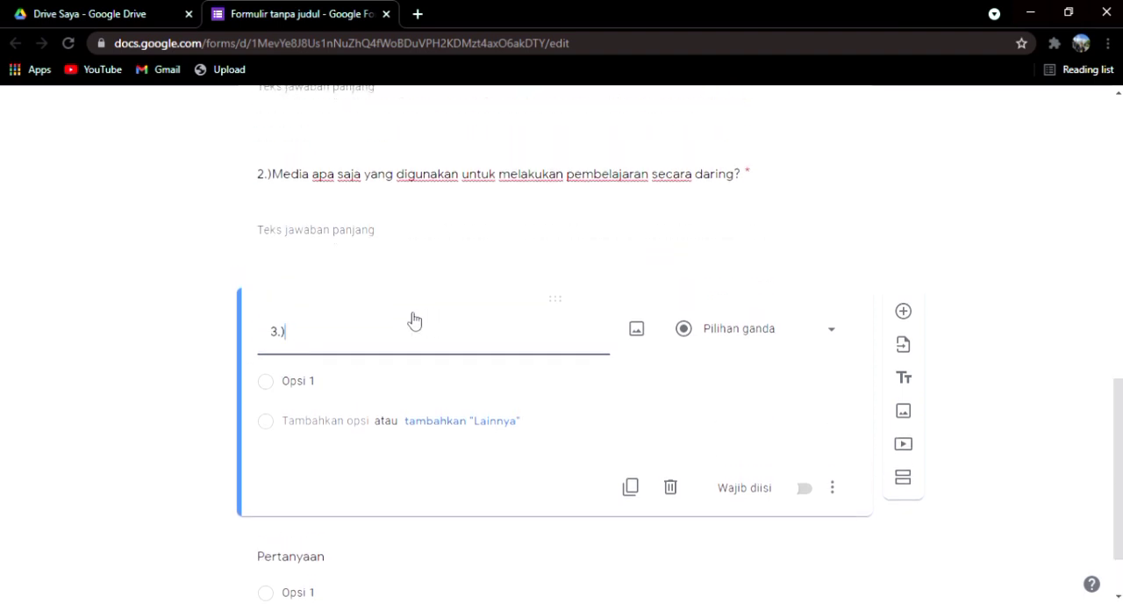
text(Apakag)
text( media ter)
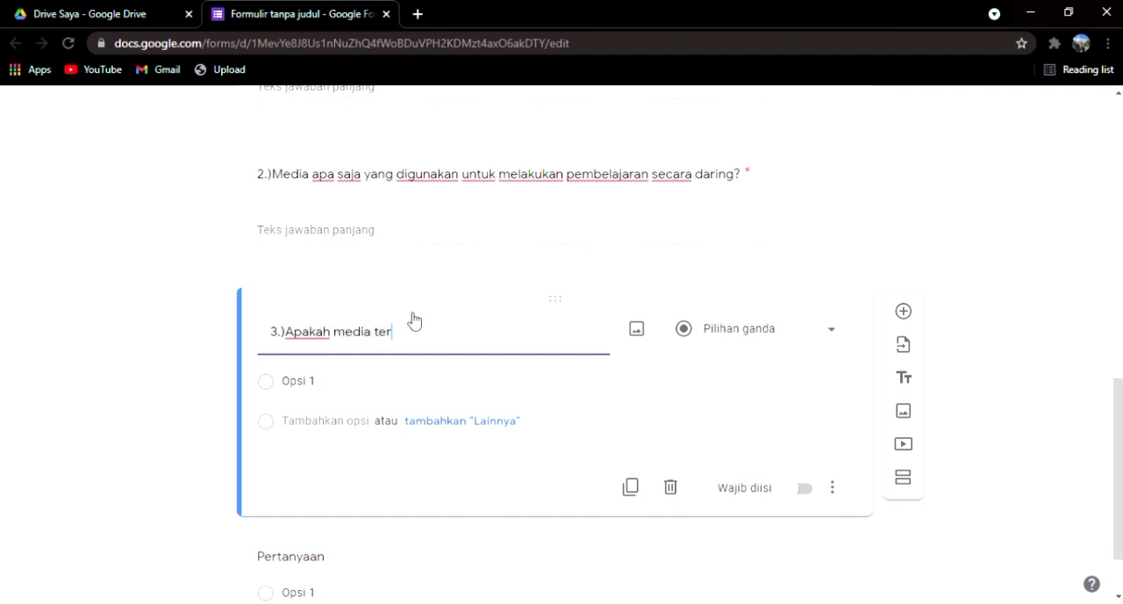
text(sebut bisa membantu kawa)
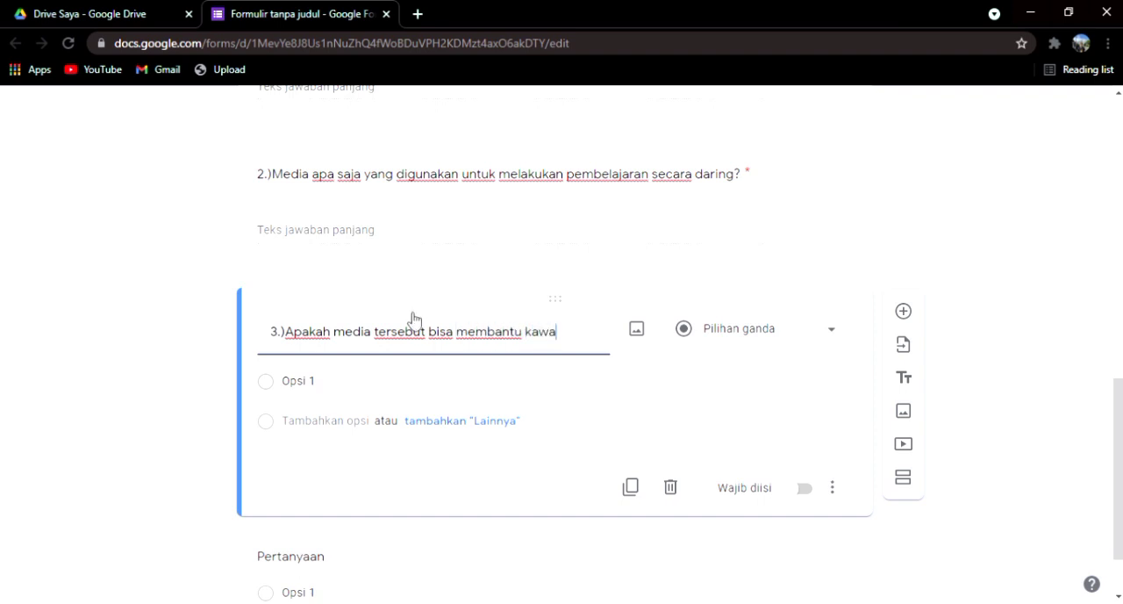
text(n-kawan )
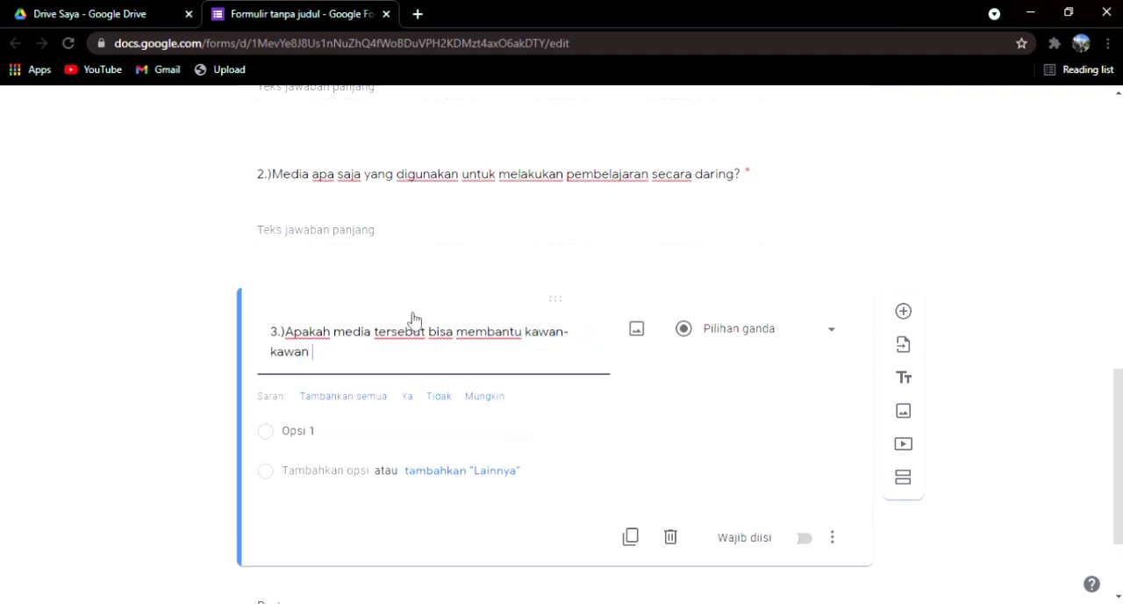
text(semua me)
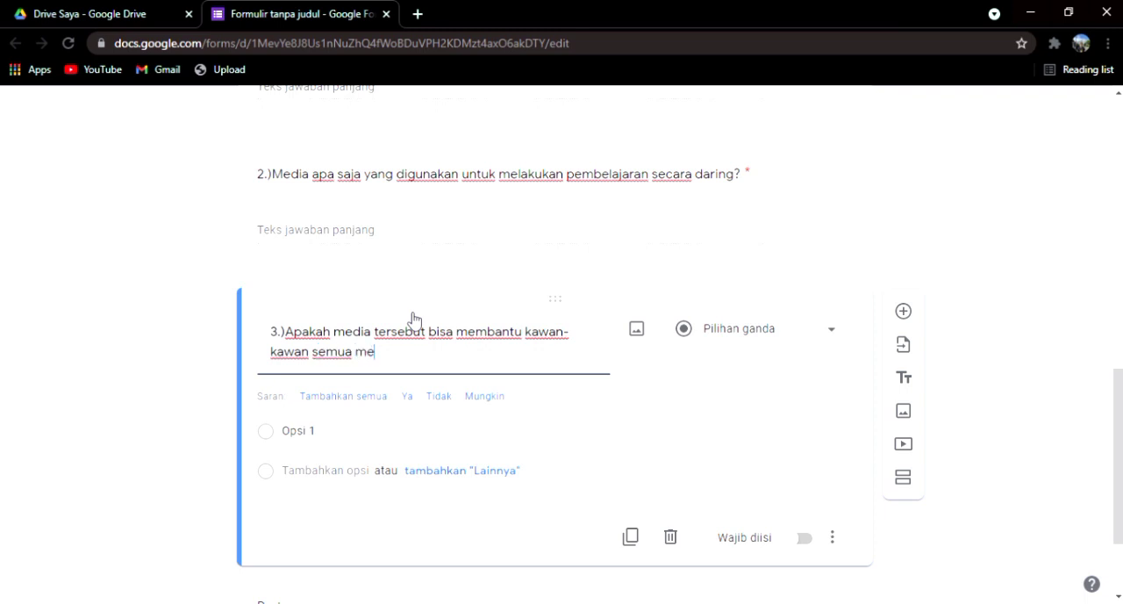
text(laksanakan secara daring)
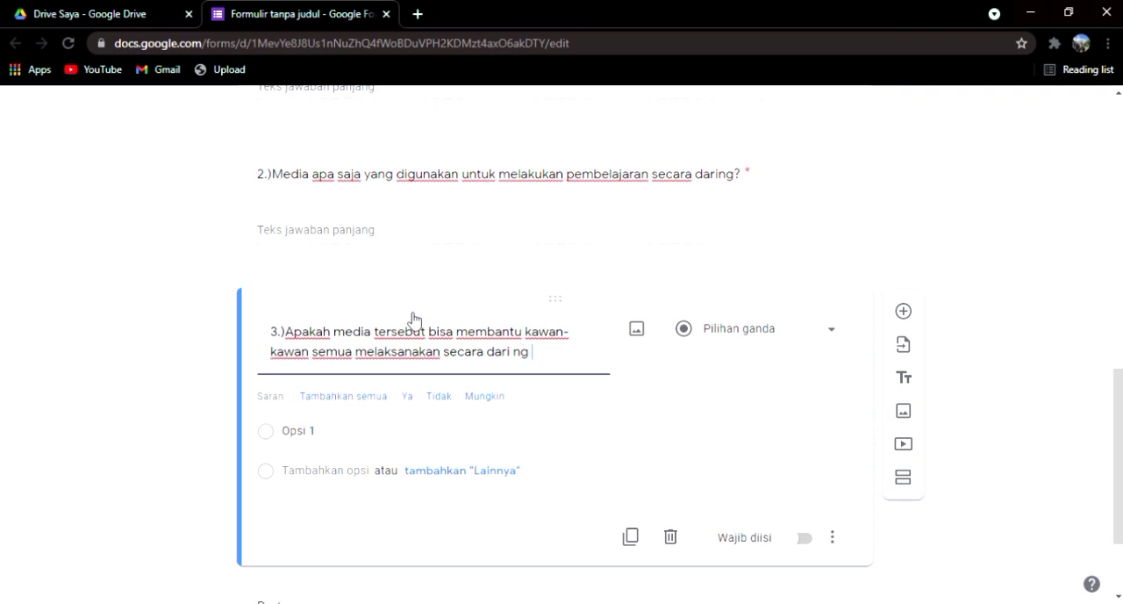
key(BackSpace)
key(BackSpace)
text(ng ini)
Step: Give question 3 the suggested answer options Ya and Tidak and make it required
click(412, 408)
click(420, 407)
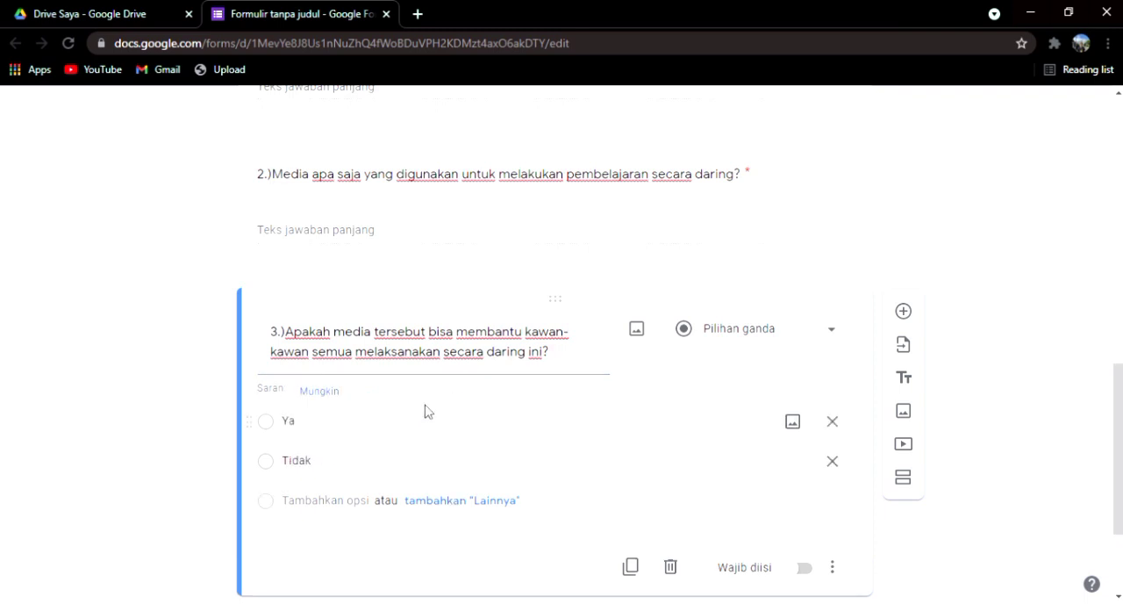
scroll(777, 431, down, 2)
click(805, 408)
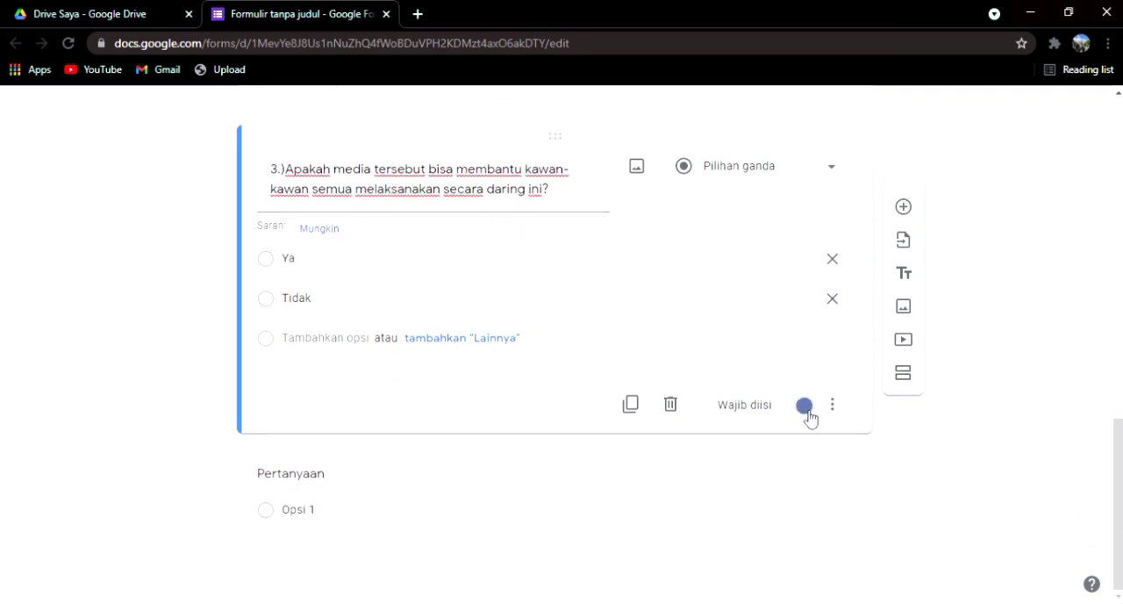
Step: Begin the title of the blank question below question 3 with "4.)"
click(737, 485)
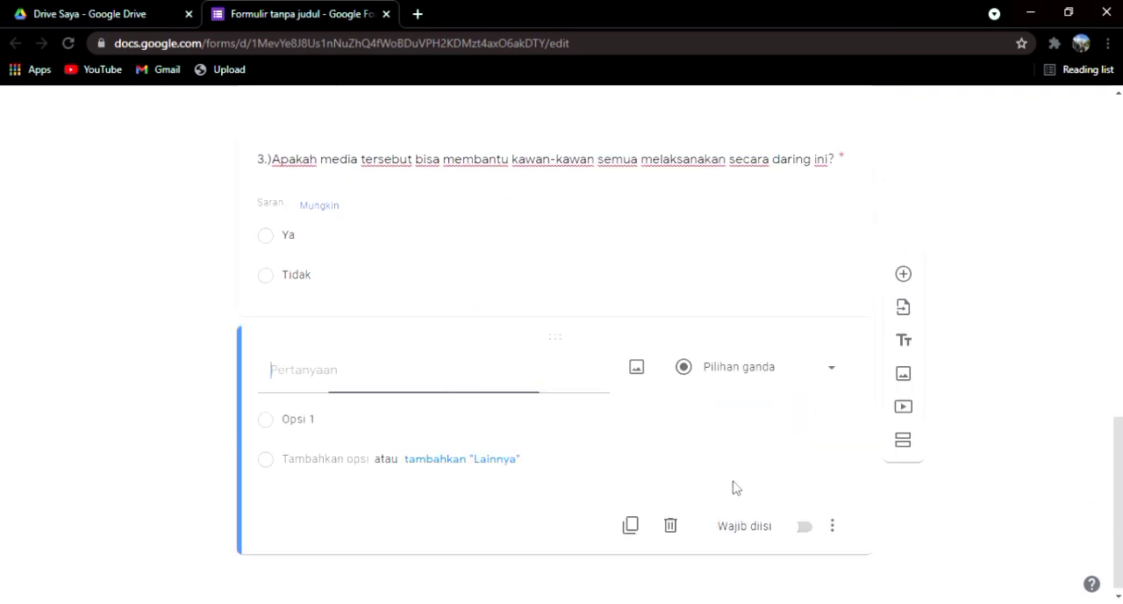
text(4)
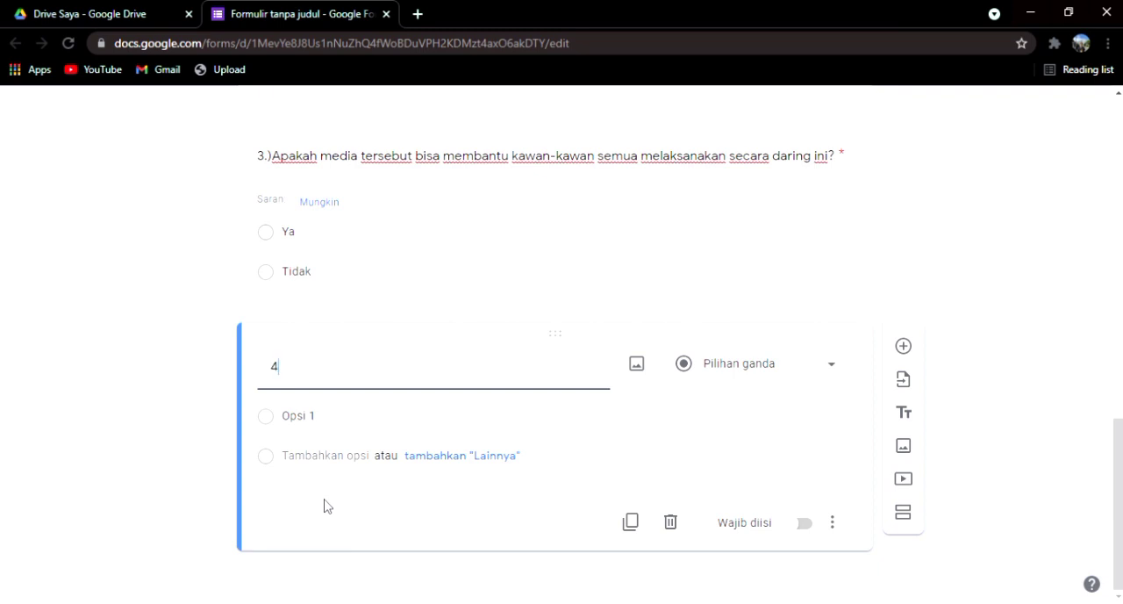
text(.))
text(Hara)
text(pann)
key(BackSpace)
key(BackSpace)
text(n apa saja)
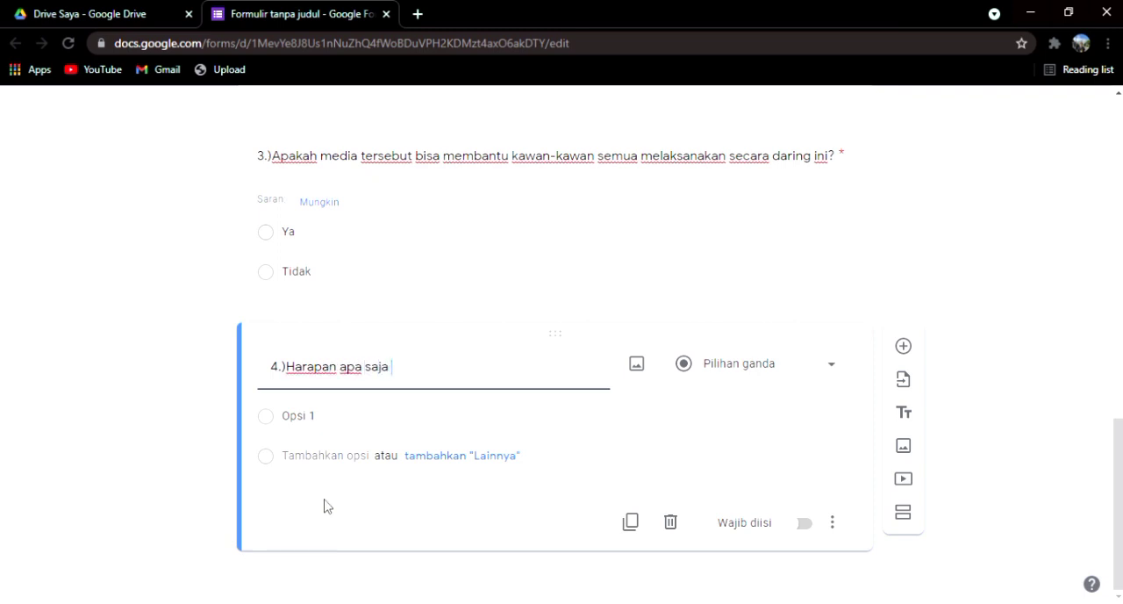
key(BackSpace)
key(BackSpace)
key(BackSpace)
key(BackSpace)
key(BackSpace)
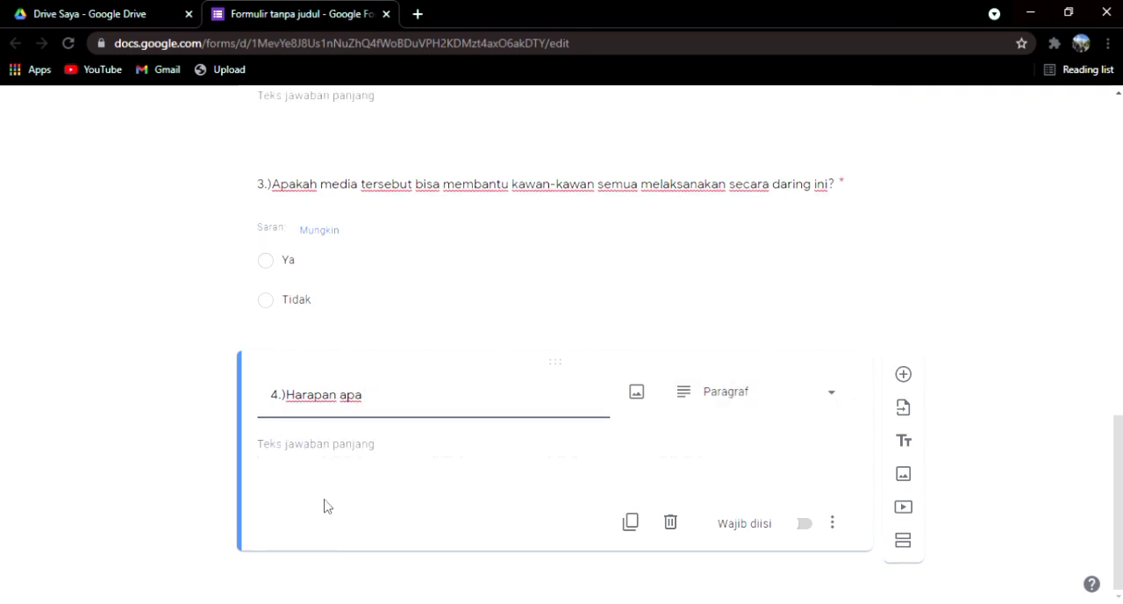
text(yang kawan)
key(BackSpace)
key(BackSpace)
key(BackSpace)
key(BackSpace)
key(BackSpace)
key(BackSpace)
key(BackSpace)
key(BackSpace)
key(BackSpace)
key(BackSpace)
key(BackSpace)
key(BackSpace)
key(BackSpace)
key(BackSpace)
key(BackSpace)
key(BackSpace)
key(BackSpace)
key(BackSpace)
key(BackSpace)
key(BackSpace)
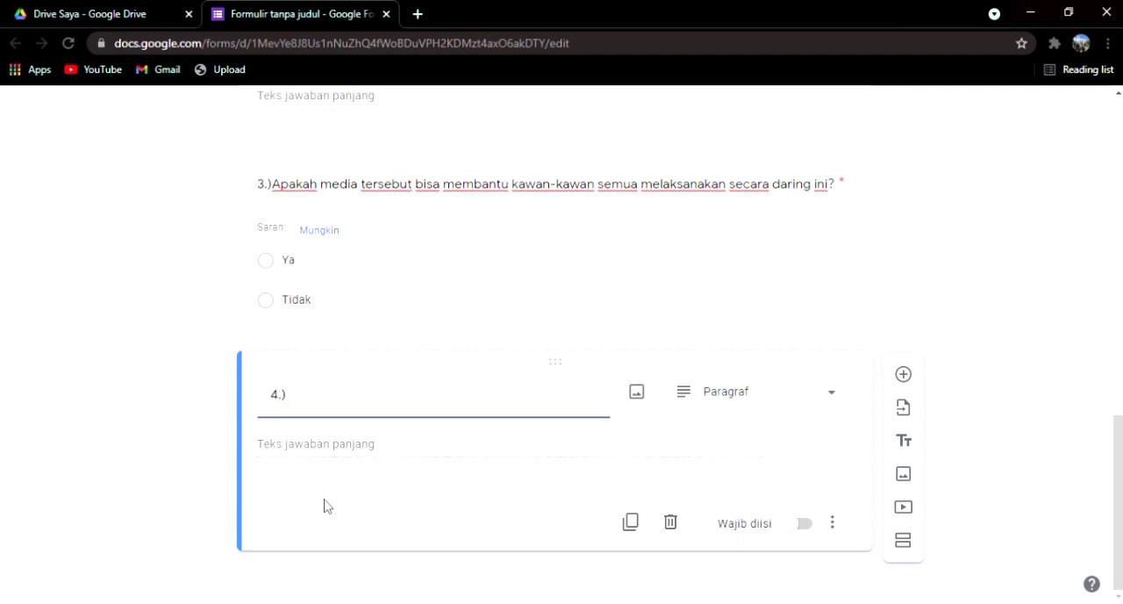
Step: Complete the title of question 4 as "4.)Apa yang kamu harapkan tentang pembelajaran kedepannya?"
text(Apa yang kamu hara)
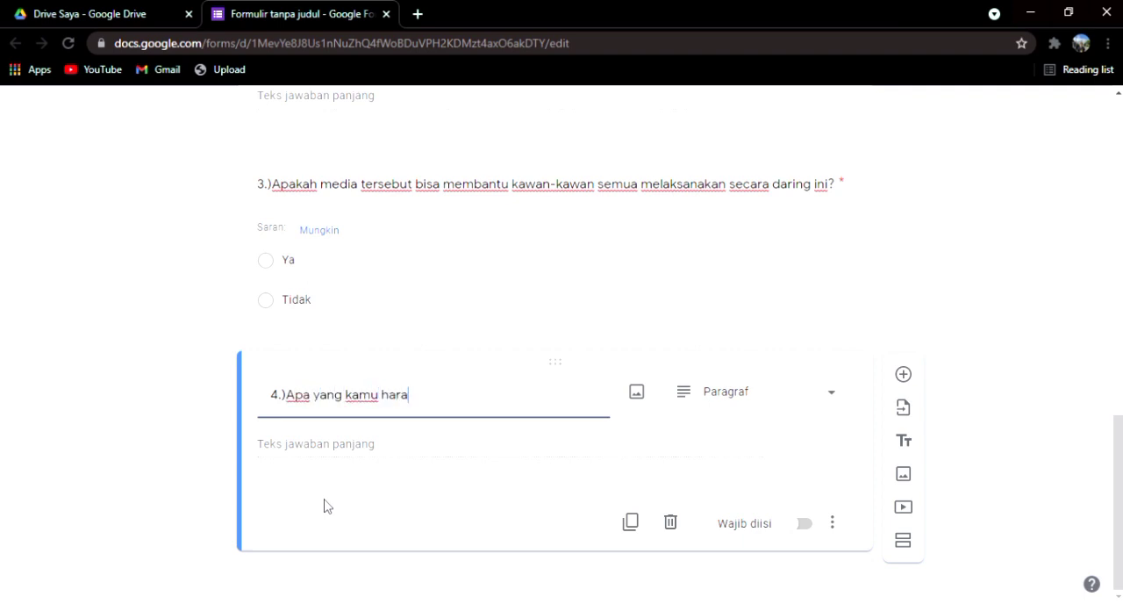
text(pkan tentang)
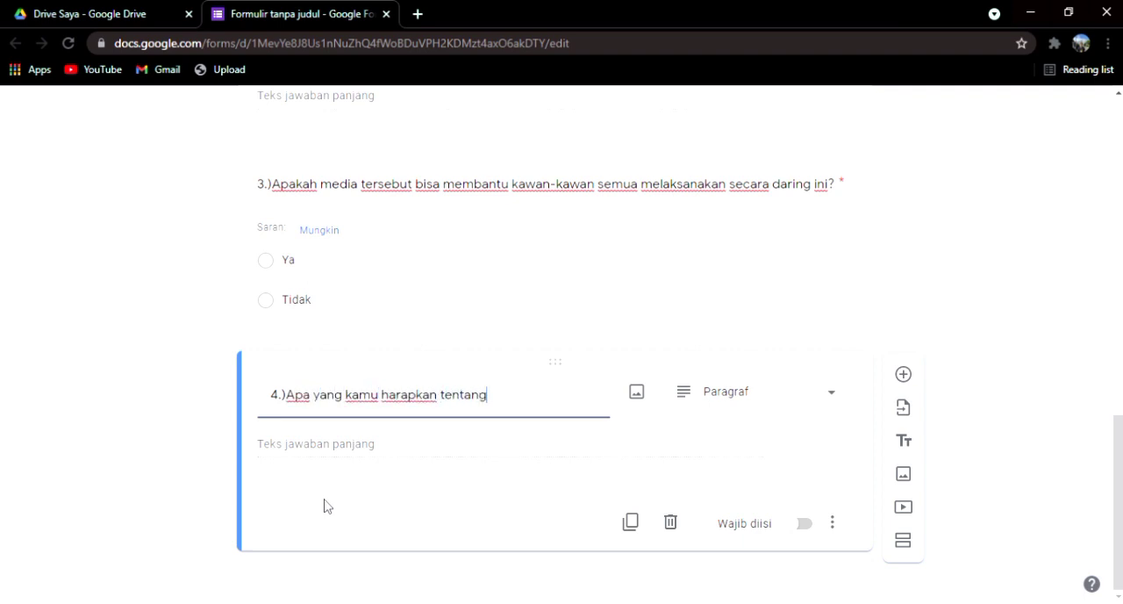
text( pembelajaran )
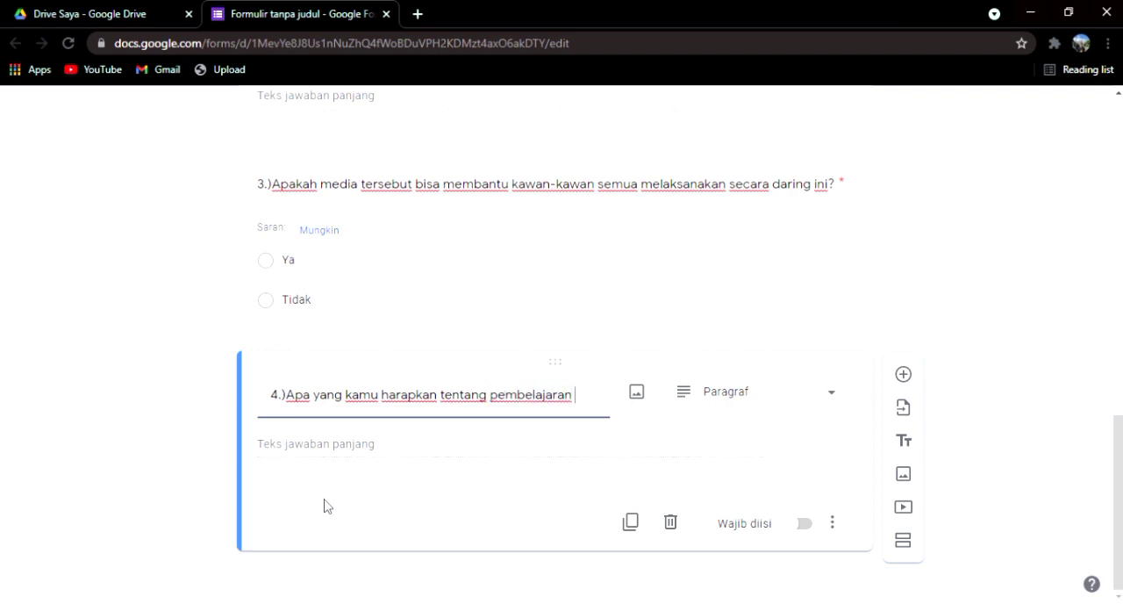
text(kedepannya?)
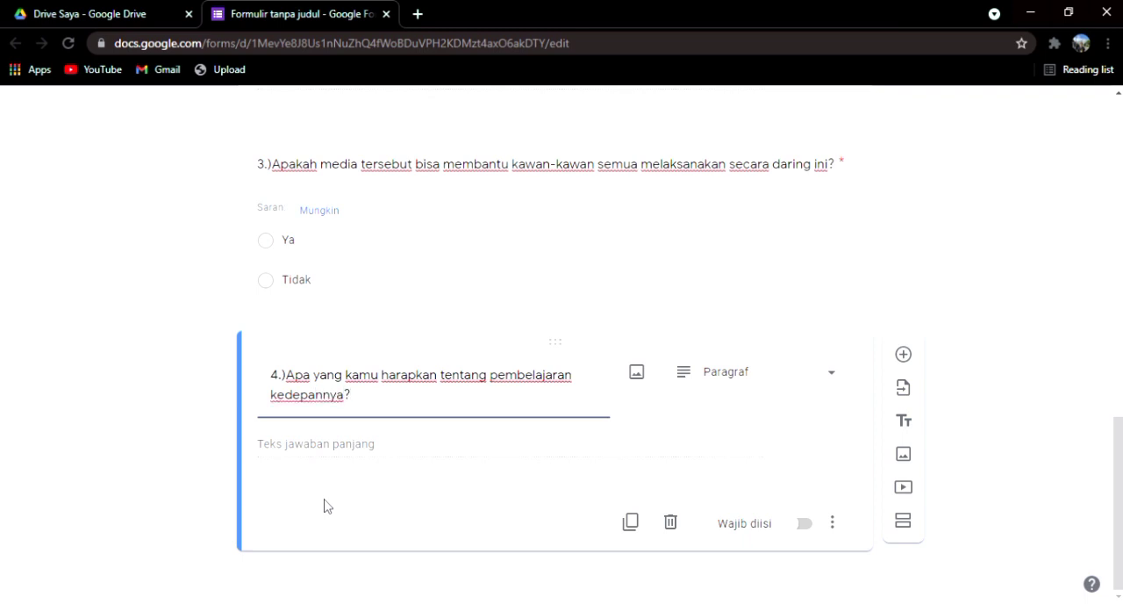
Step: Add a new section after question 4 and delete that untitled section
scroll(612, 301, up, 3)
scroll(609, 300, down, 3)
scroll(436, 351, up, 2)
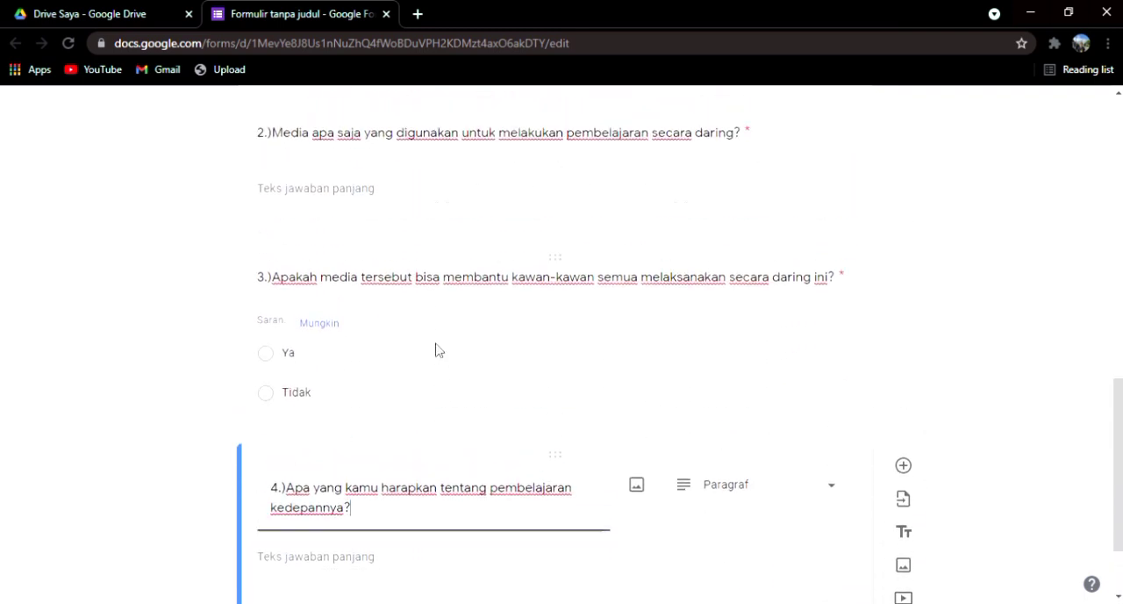
scroll(523, 386, down, 2)
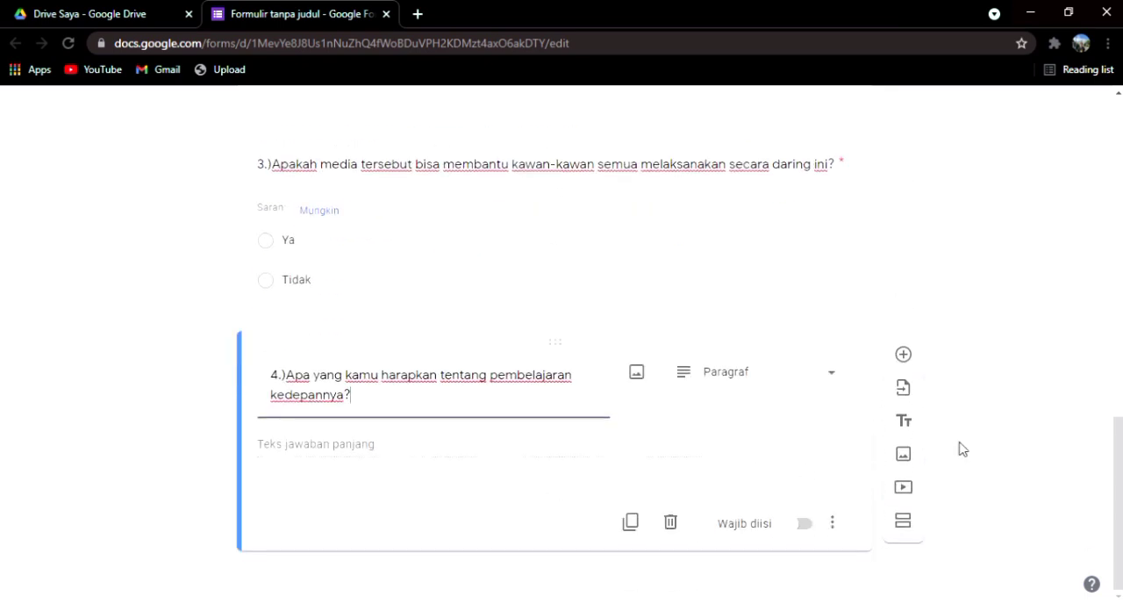
click(907, 523)
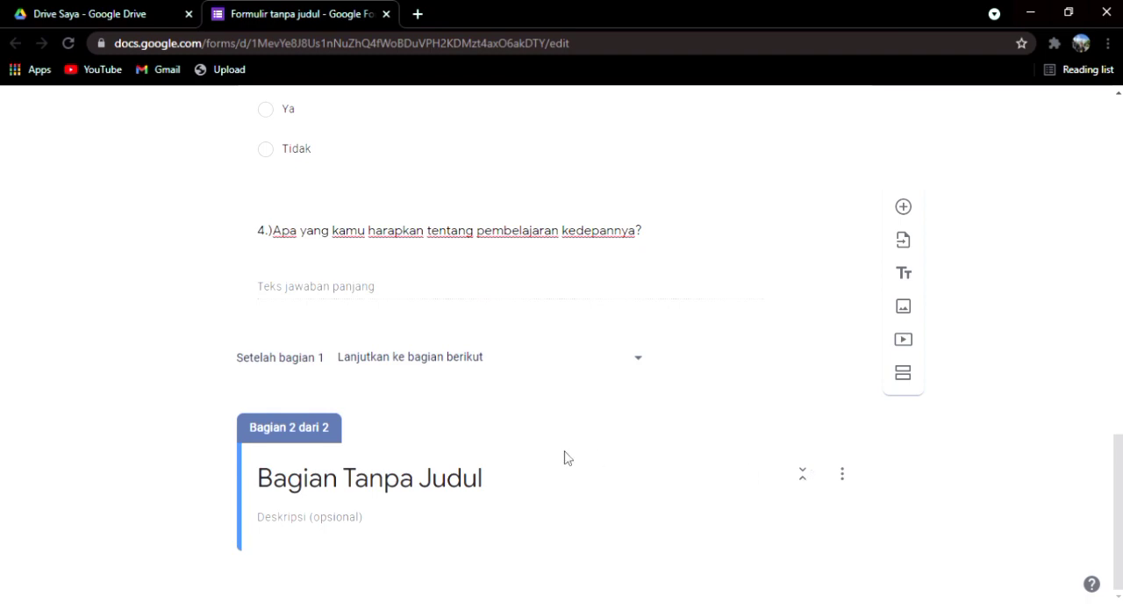
scroll(536, 354, up, 5)
scroll(536, 369, down, 5)
click(843, 478)
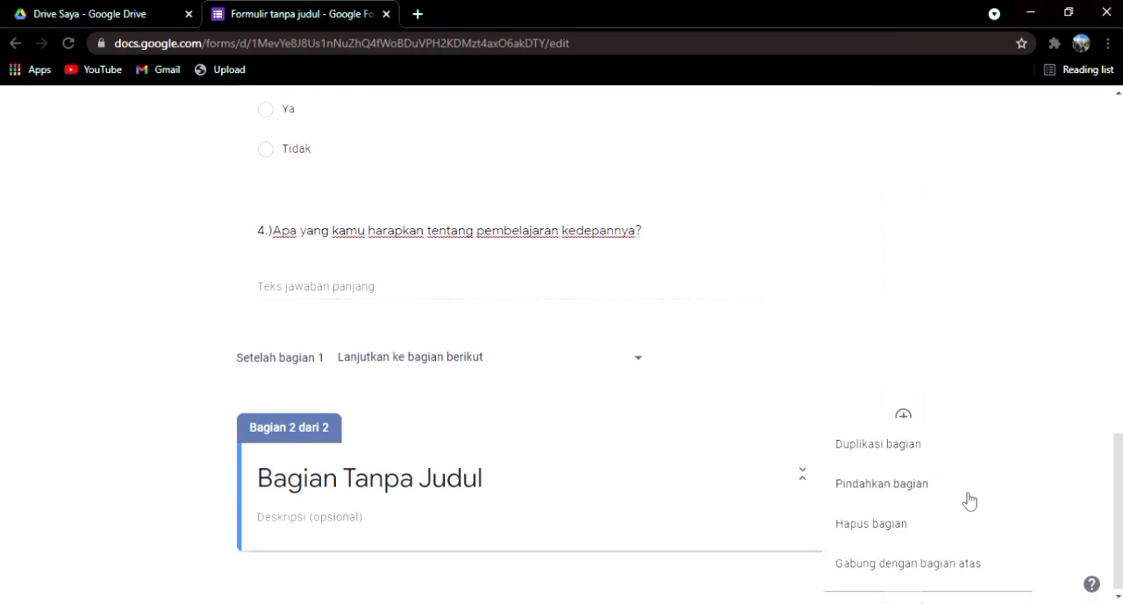
click(910, 526)
Step: Open the form's sending options, choose sharing by link, shorten the URL, copy it and close the dialog
scroll(688, 436, up, 15)
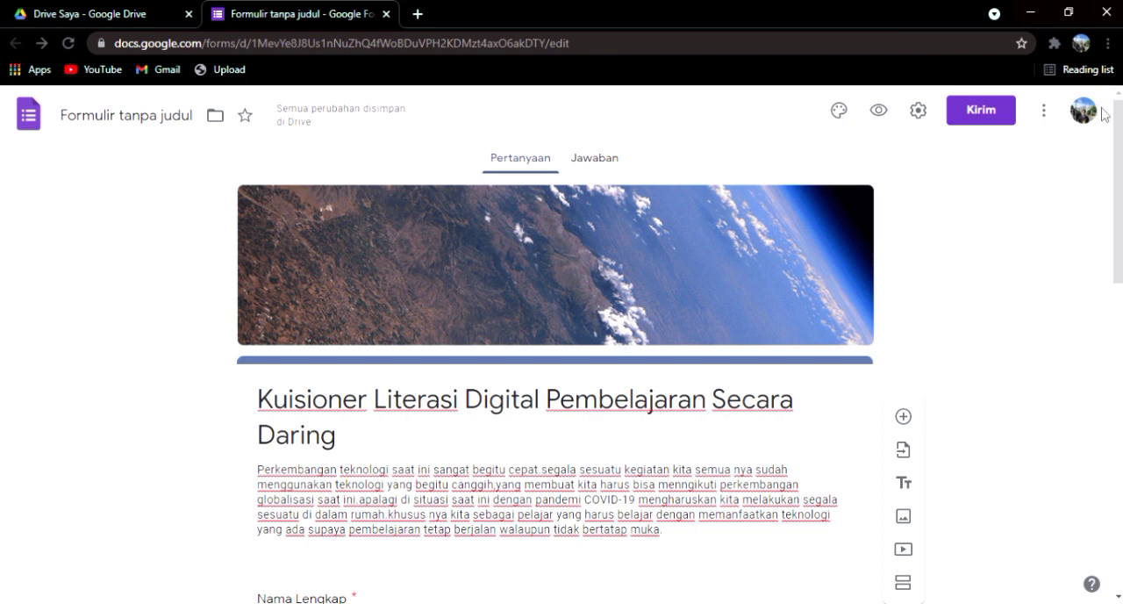
click(1103, 119)
click(759, 195)
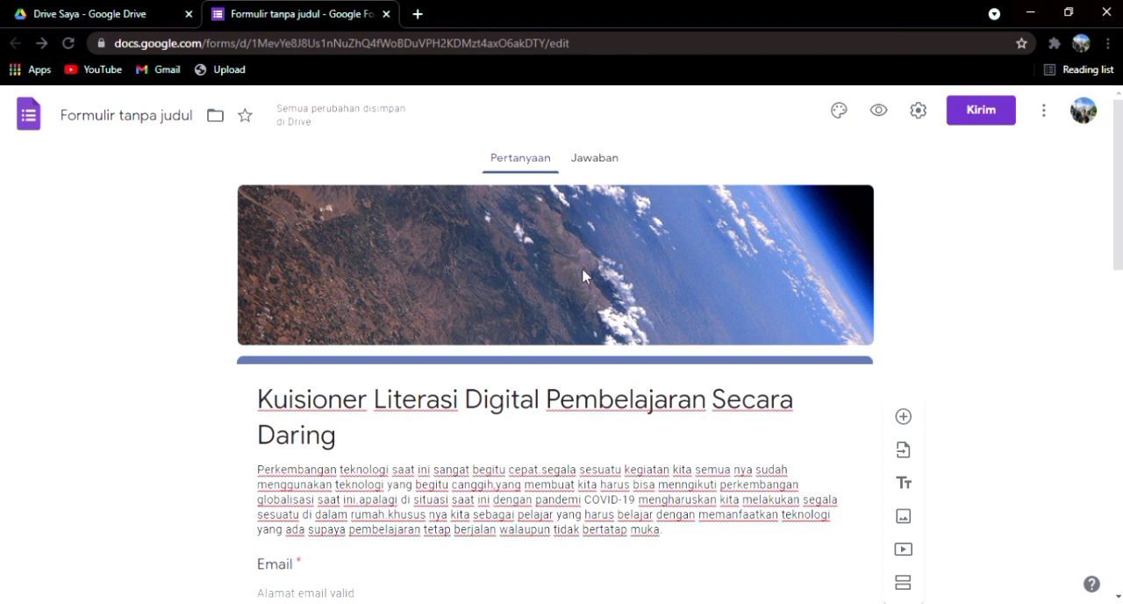
click(996, 111)
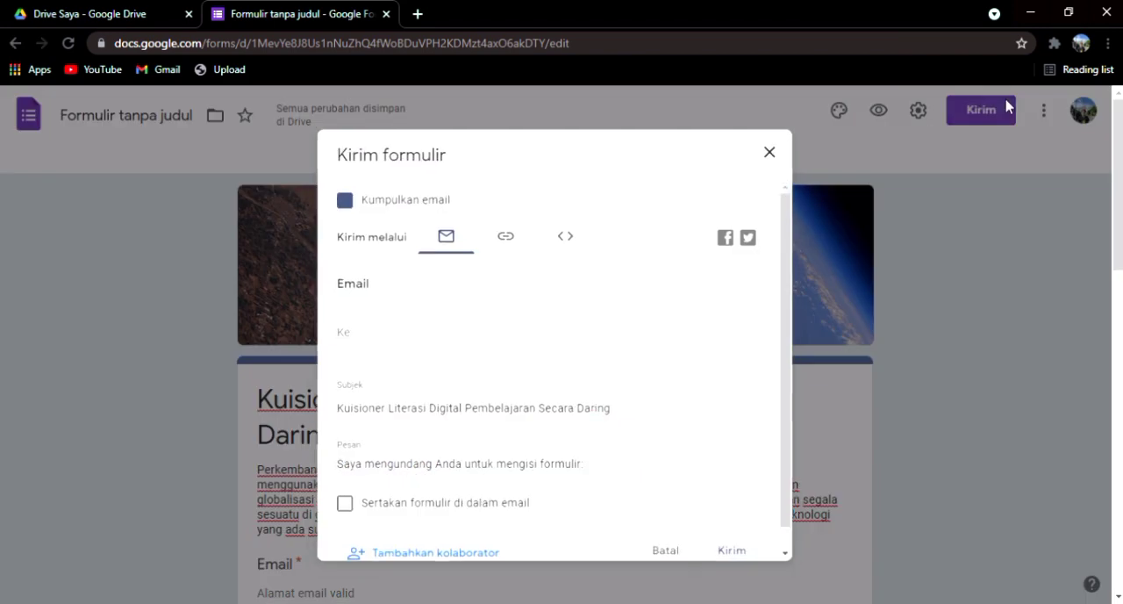
click(506, 233)
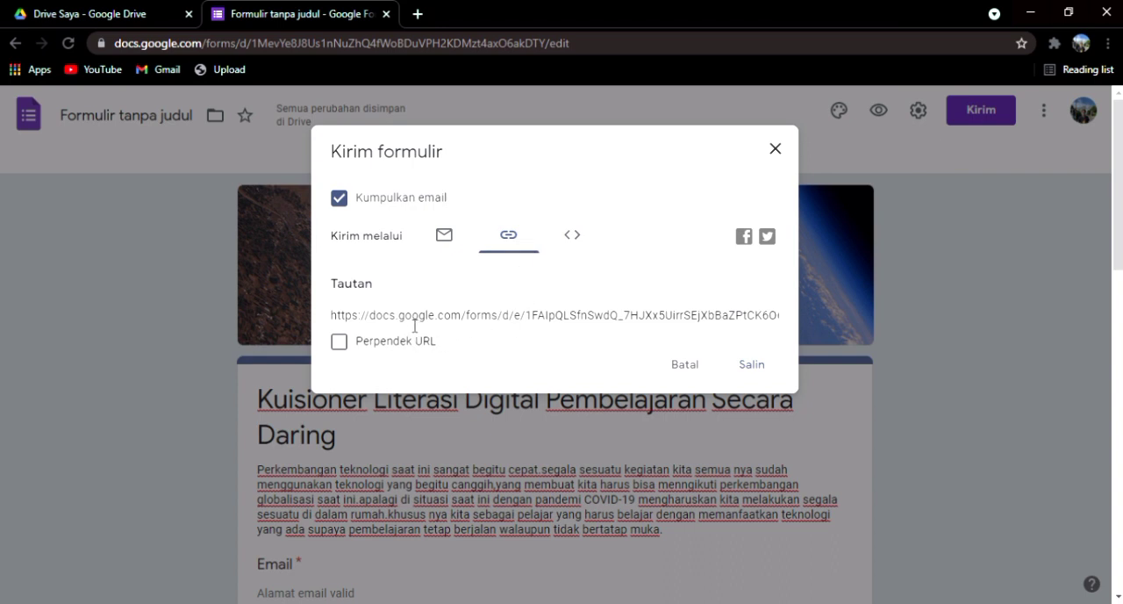
click(339, 341)
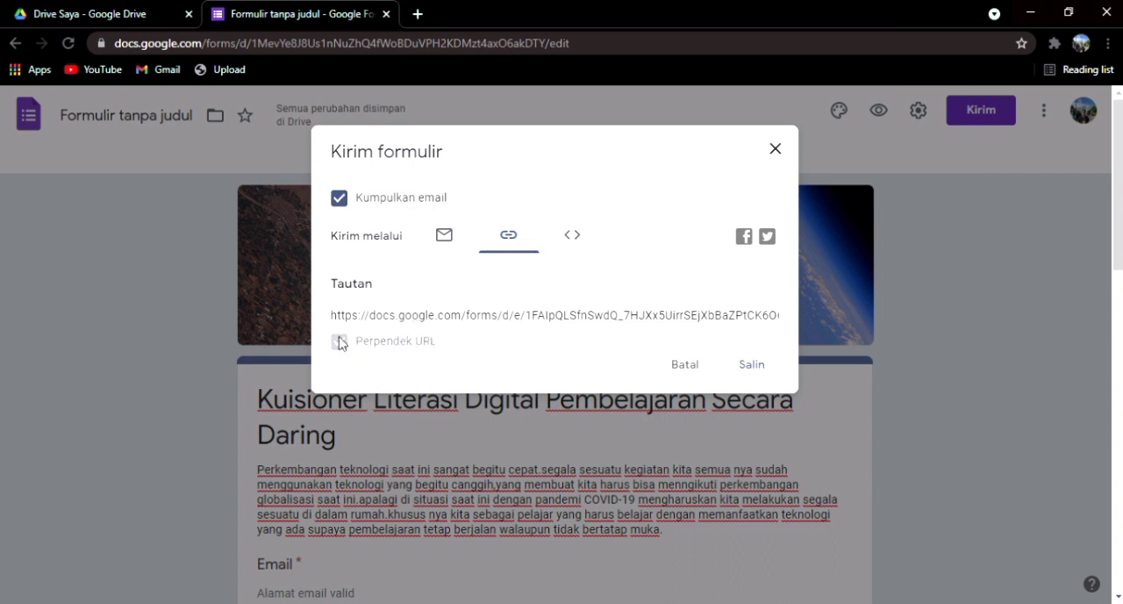
click(751, 367)
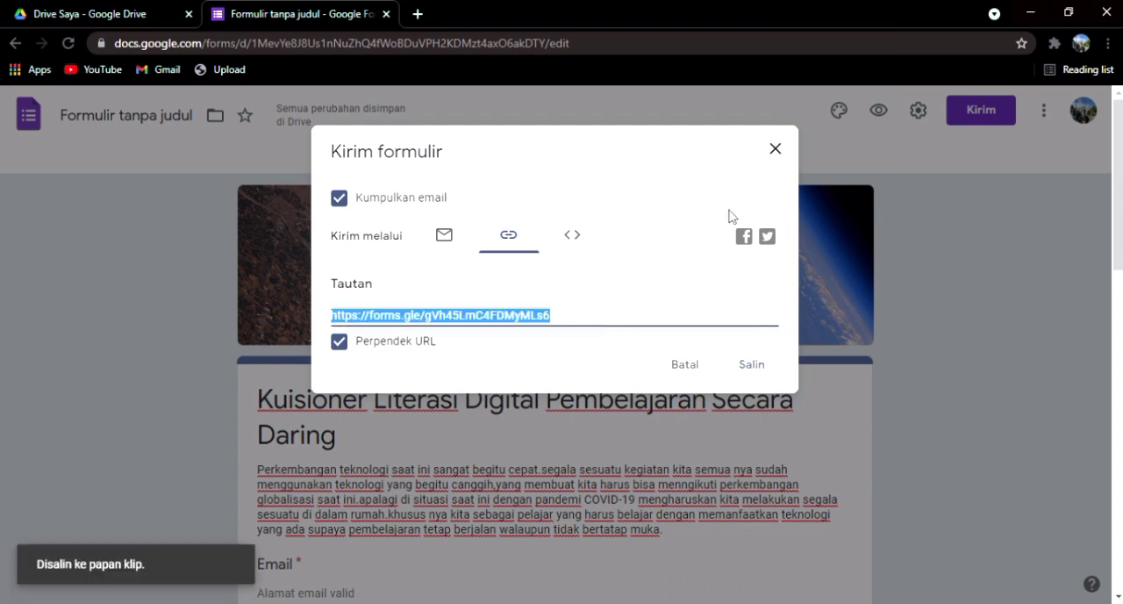
click(775, 149)
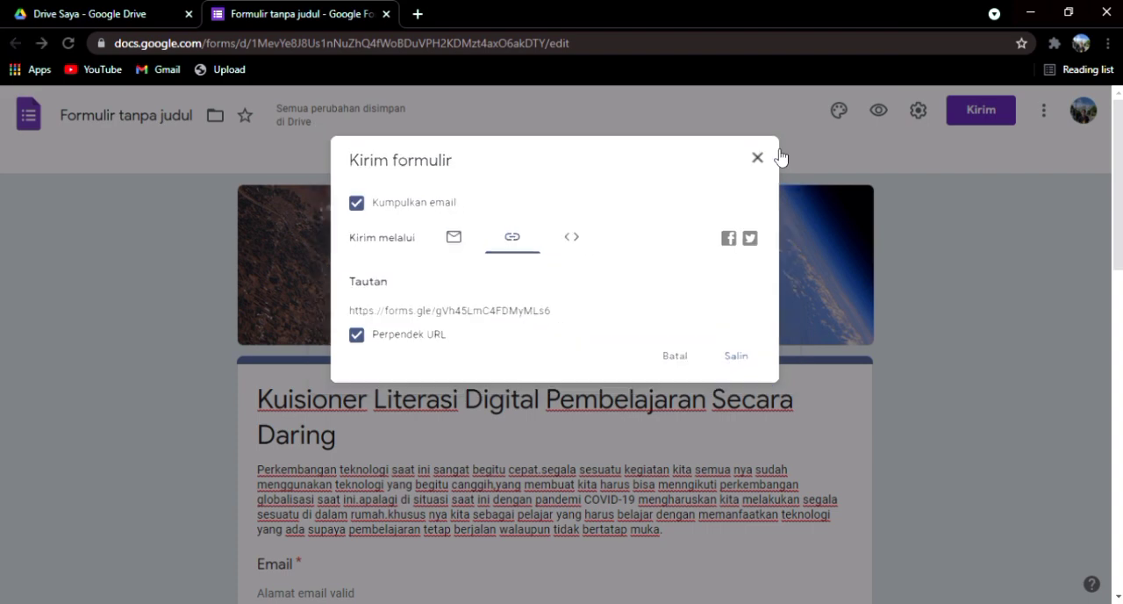
Step: Turn off the Kumpulkan email option in the form's general settings and save the settings
scroll(759, 249, down, 1)
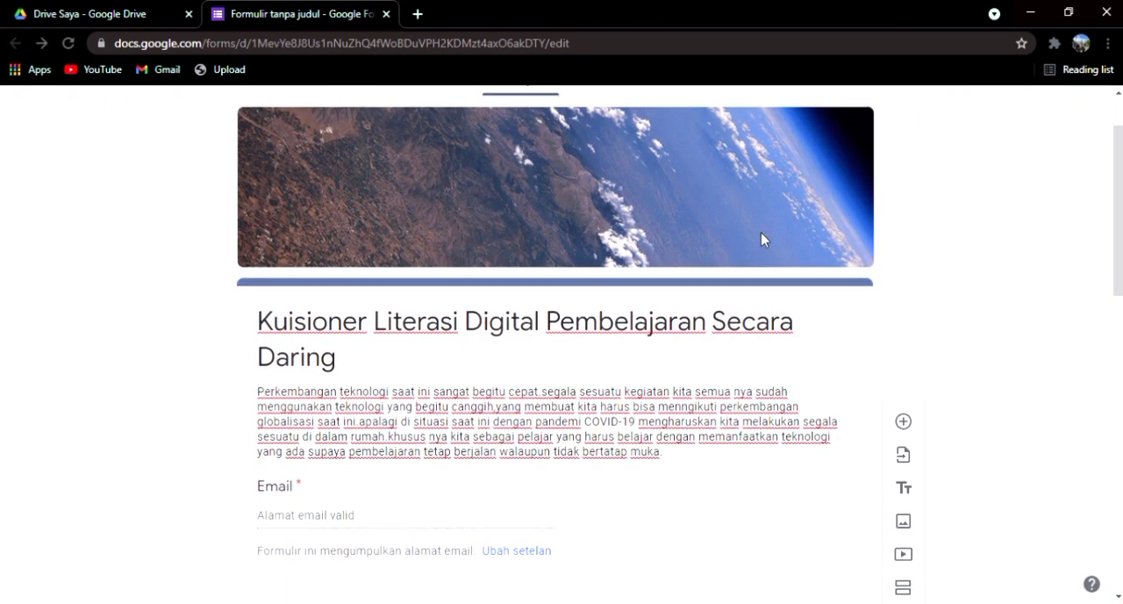
scroll(763, 235, up, 1)
click(918, 110)
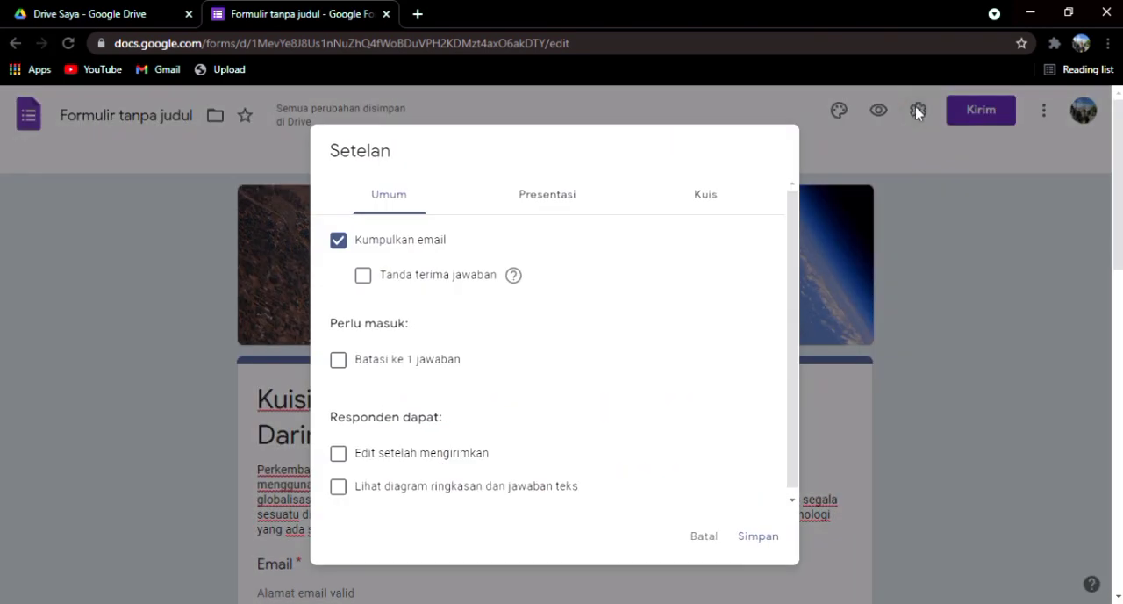
click(340, 242)
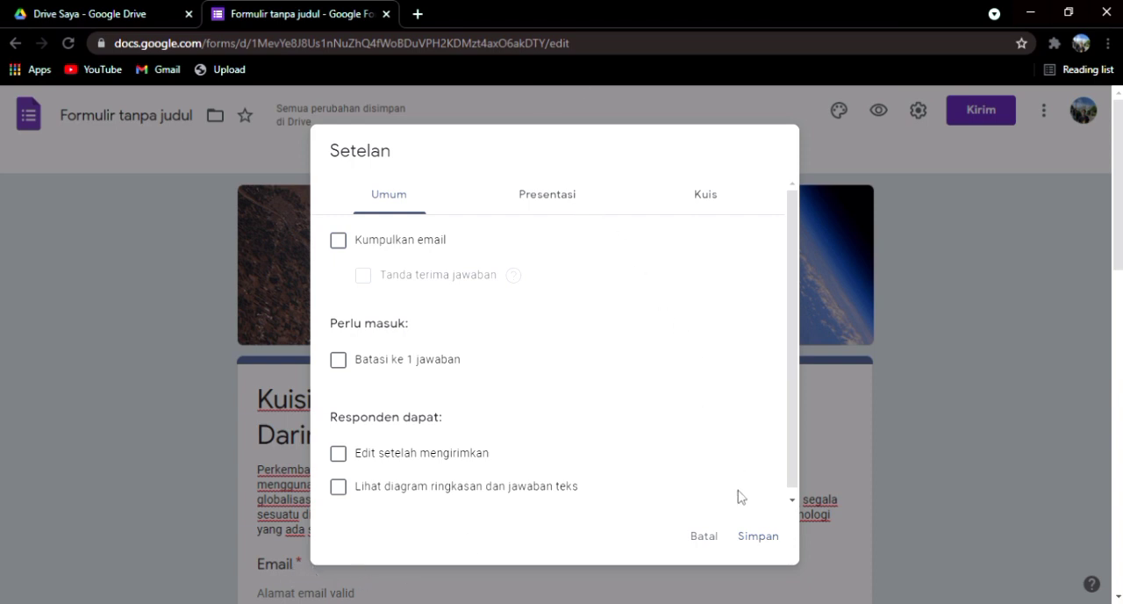
click(761, 538)
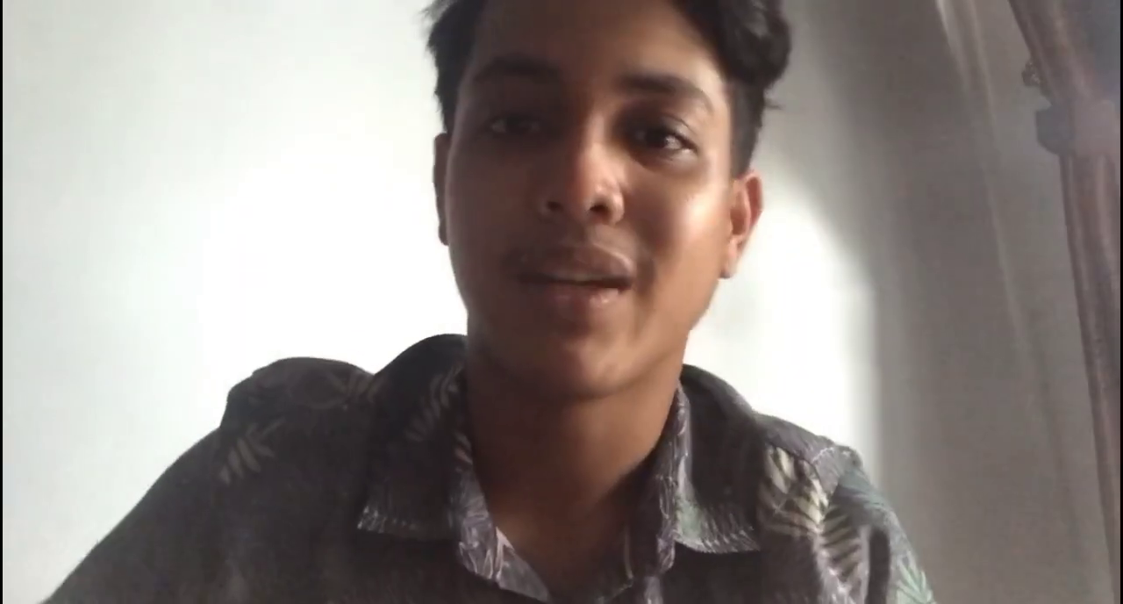